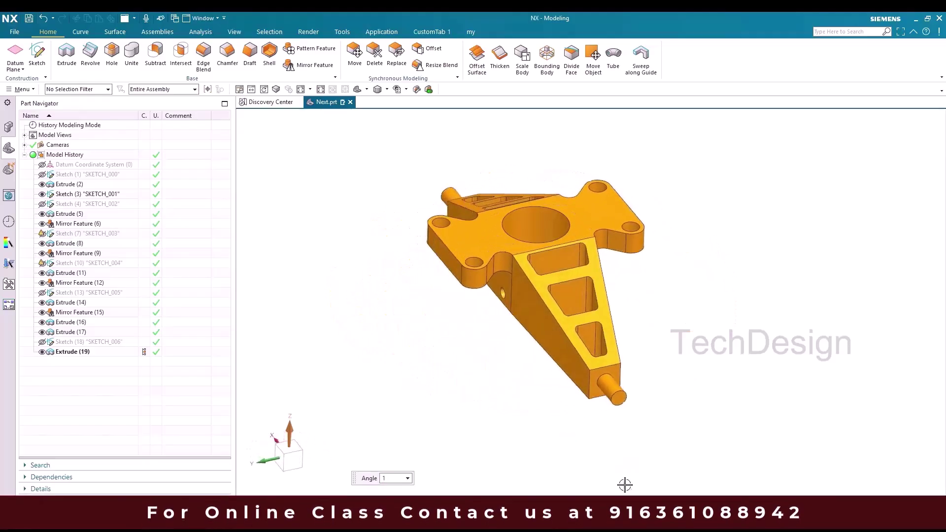
Switch from the NX bracket model to its reference drawing in Windows Photo Viewer.
key(alt+Tab)
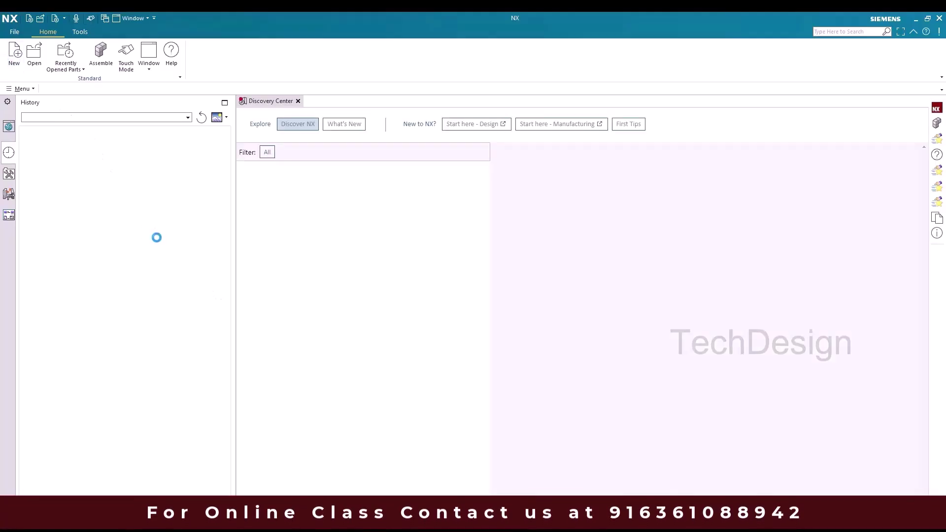
Create new part model1.prt from the Model template, glancing at the reference drawing first.
key(ctrl+n)
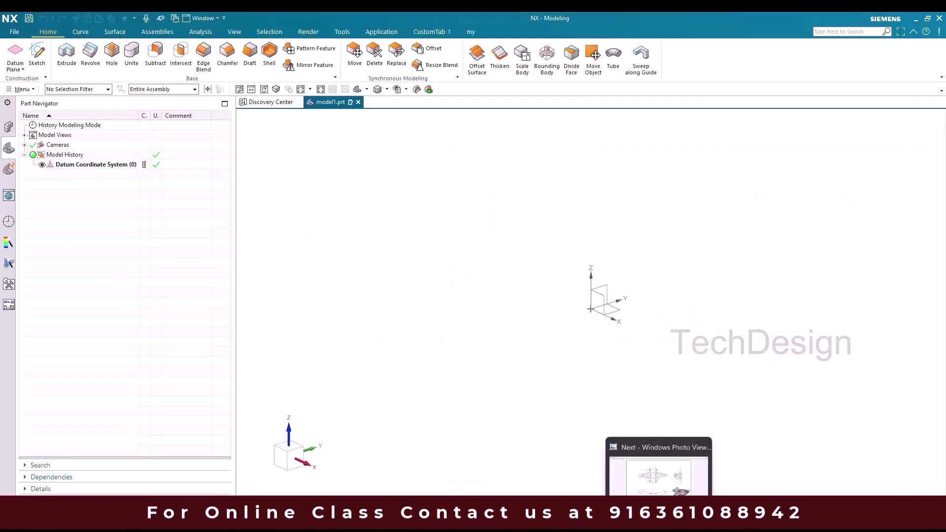
click(661, 521)
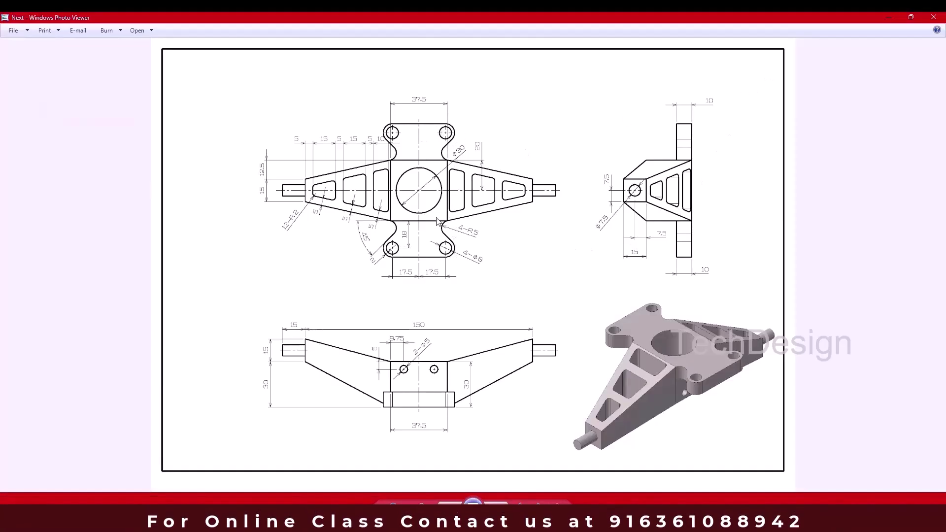
click(889, 18)
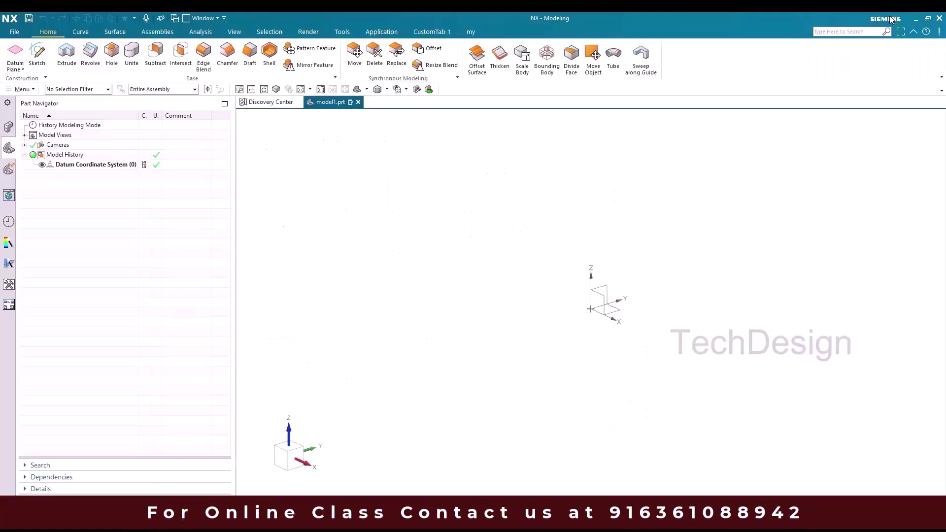
In a new sketch, draw a rectangle from center at the origin.
click(37, 54)
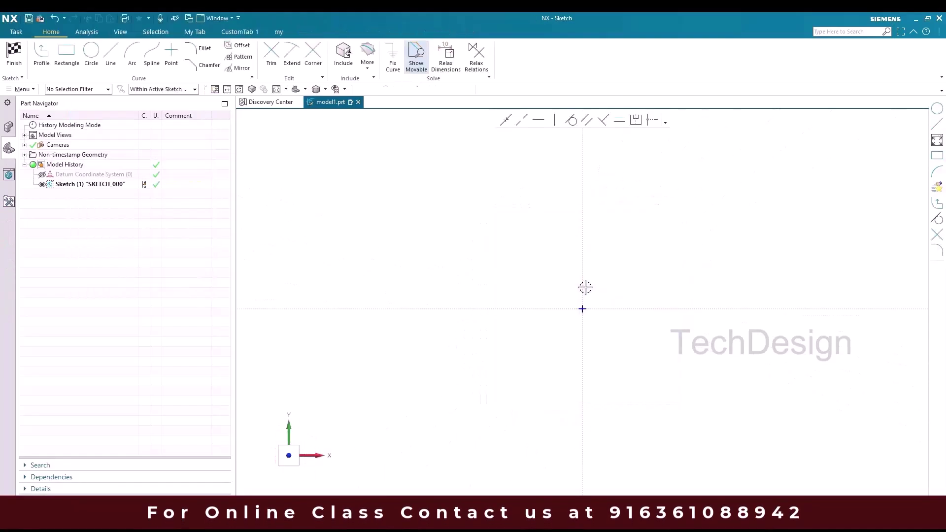
click(68, 55)
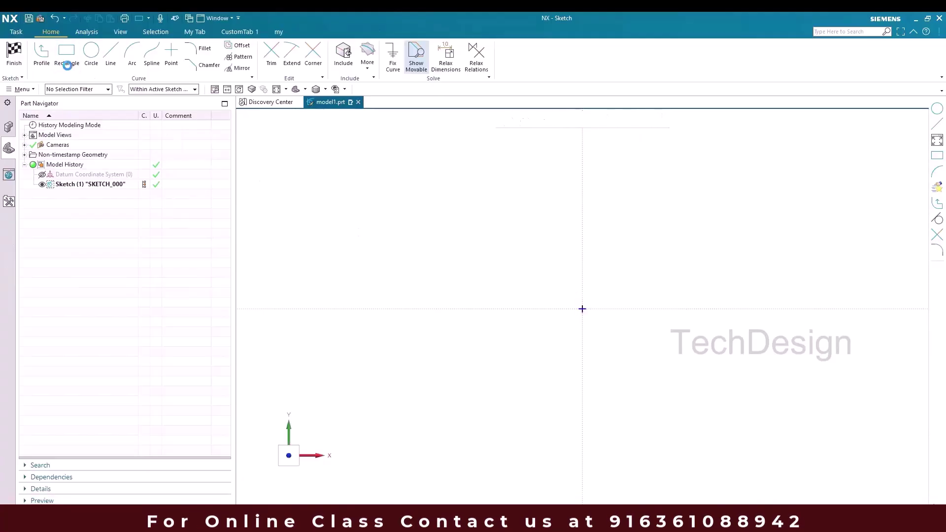
click(116, 142)
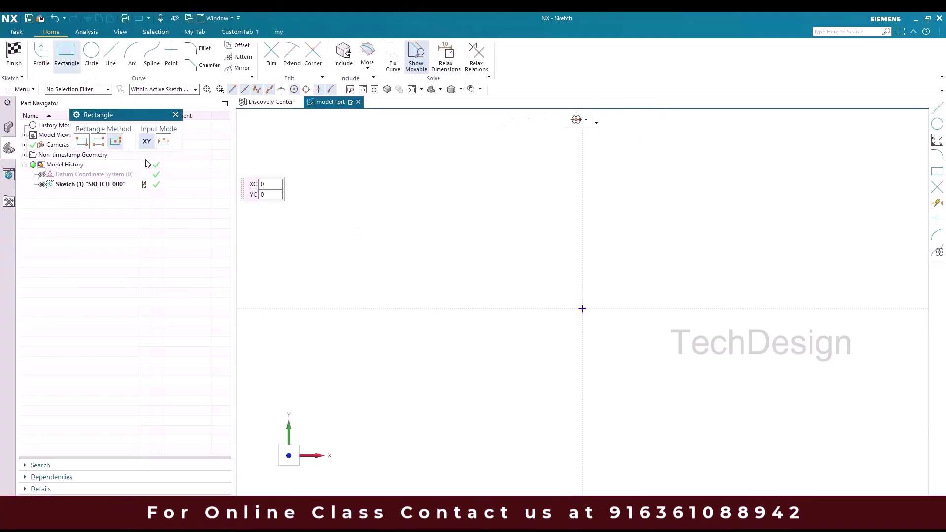
click(582, 309)
click(652, 308)
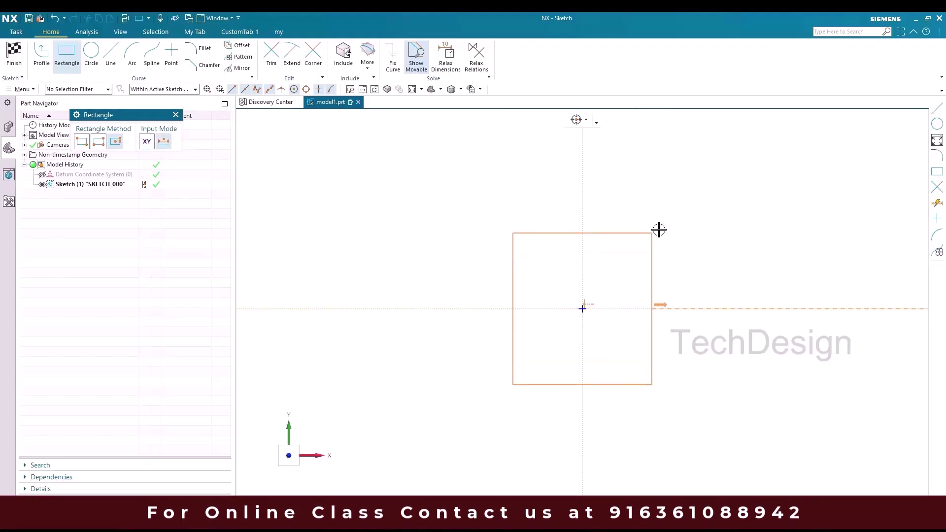
click(652, 229)
key(Escape)
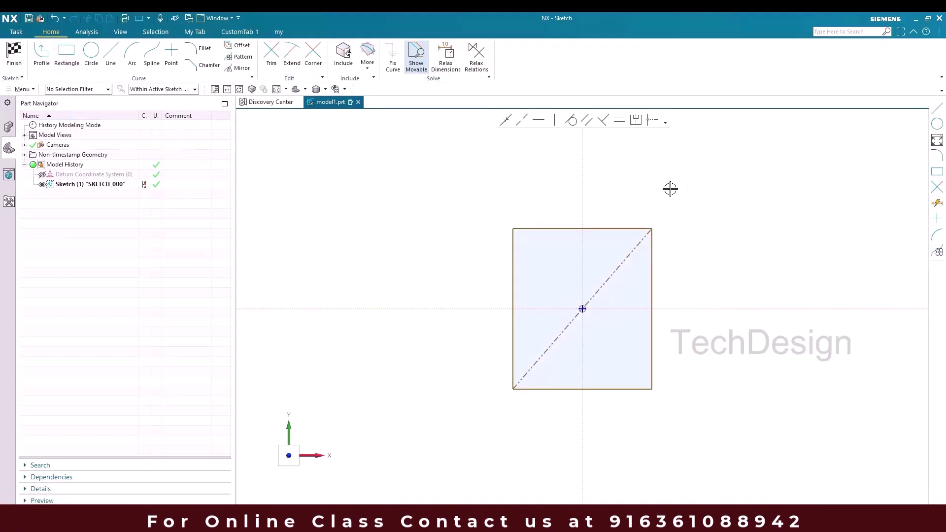
Dimension the rectangle's top edge to 37.5, scaling the sketch, then check the drawing.
click(620, 230)
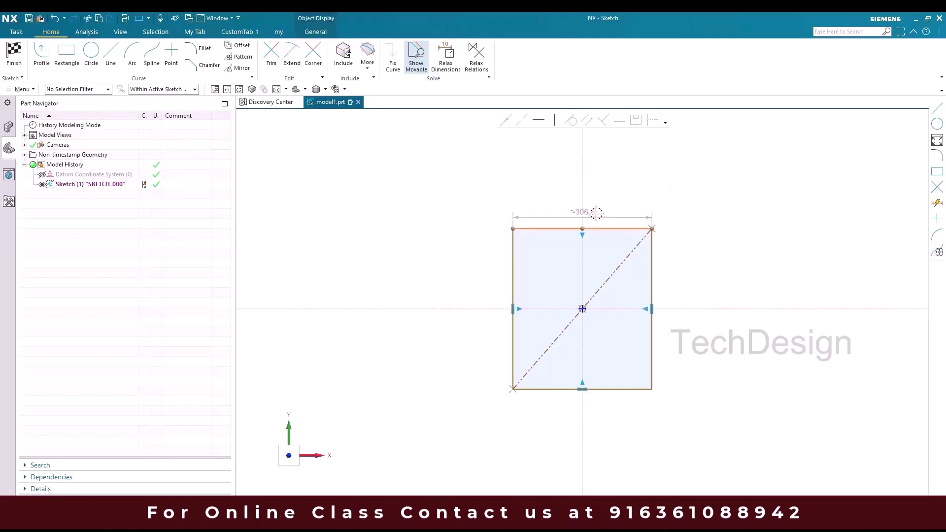
click(616, 198)
text(37.5)
key(Return)
click(413, 282)
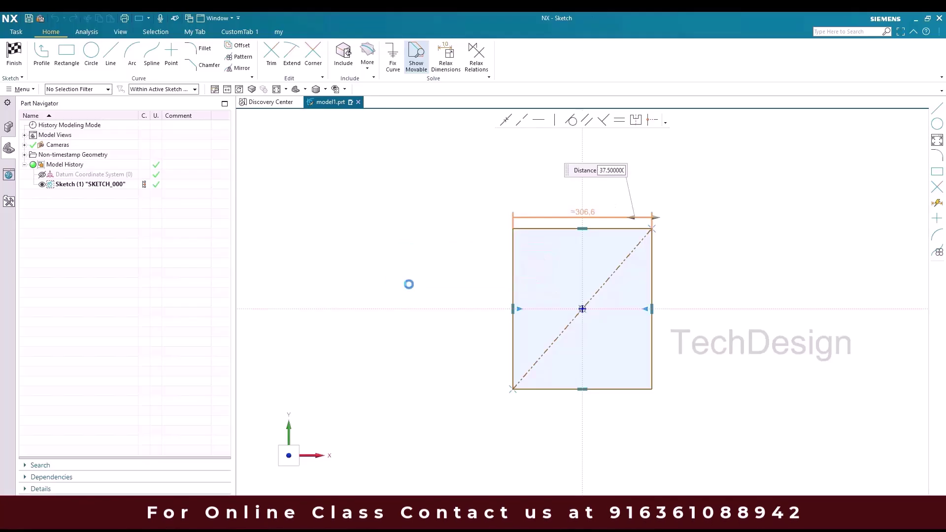
key(ctrl+f)
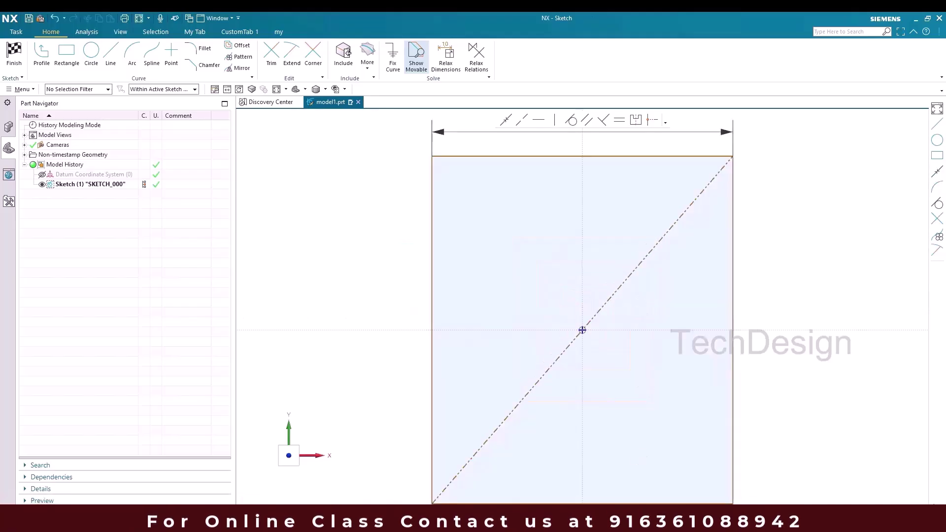
key(alt+Tab)
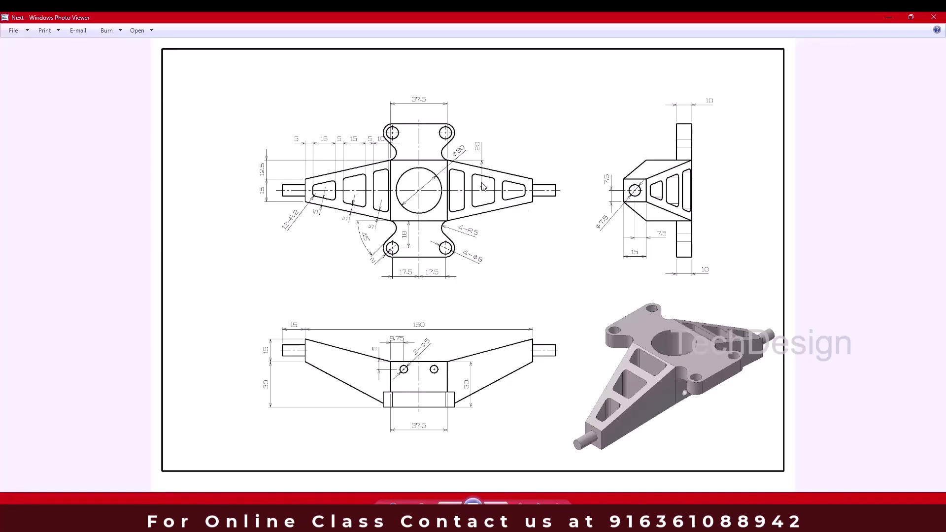
Dimension the rectangle's right edge to a height of 40, rechecking the drawing.
click(887, 17)
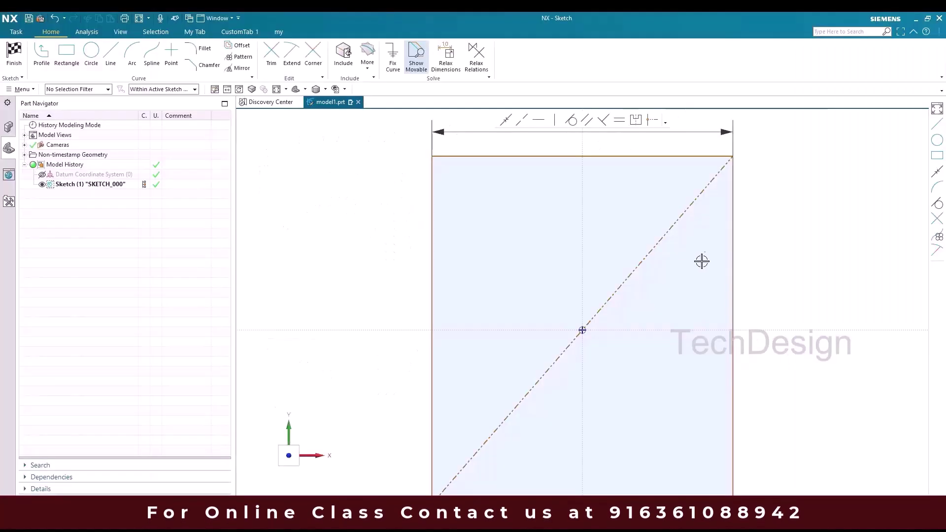
click(775, 312)
text(40)
key(Return)
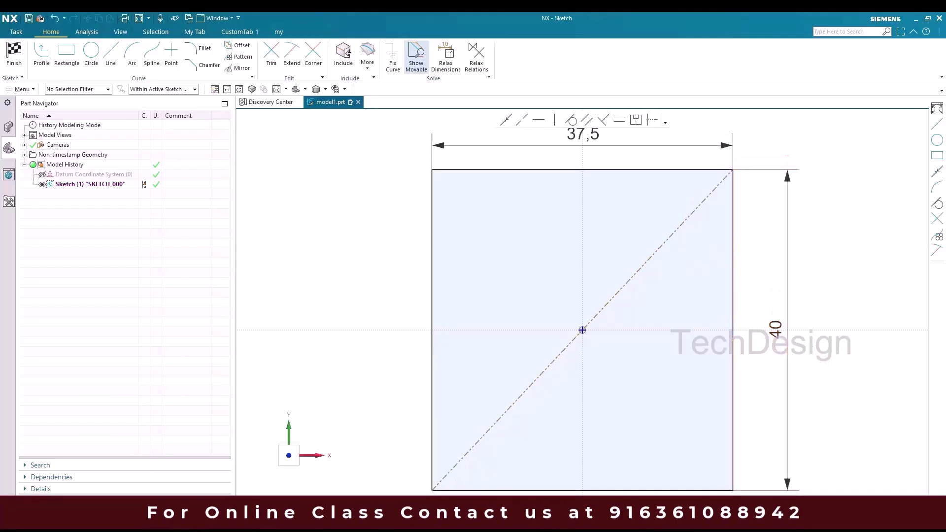
scroll(611, 276, down, 2)
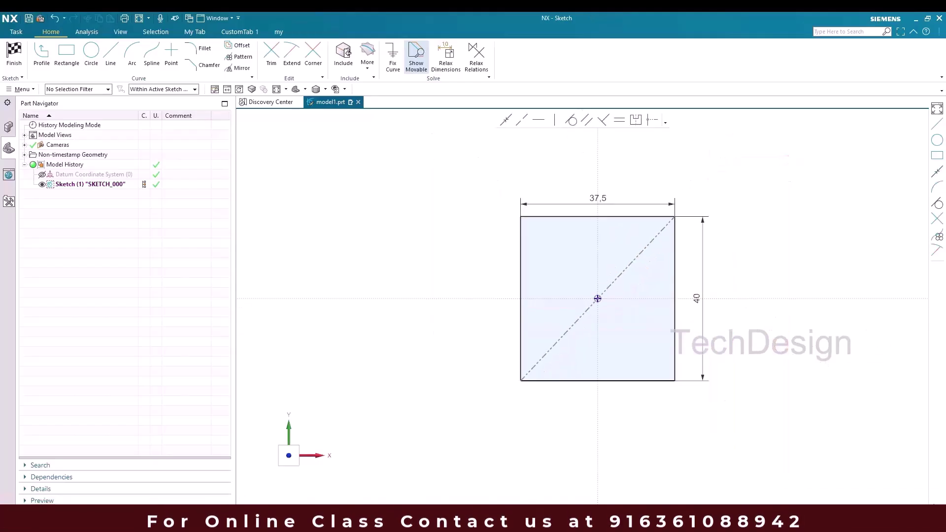
click(655, 461)
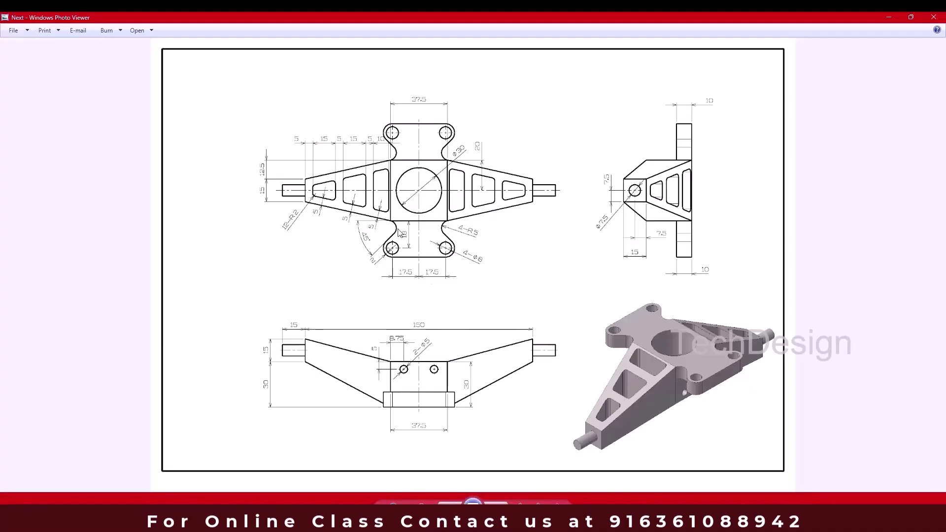
click(889, 18)
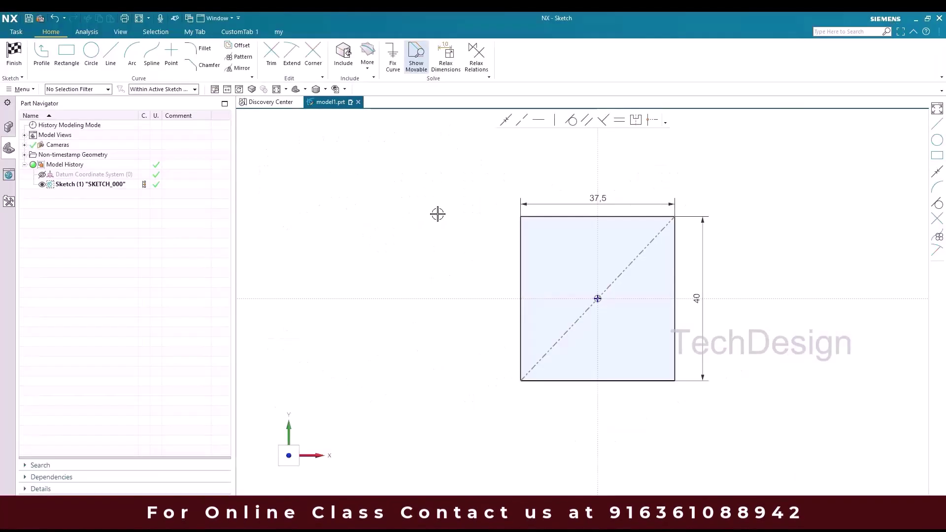
Sketch two concentric circles below the rectangle, select the outer one, and view the drawing.
click(91, 53)
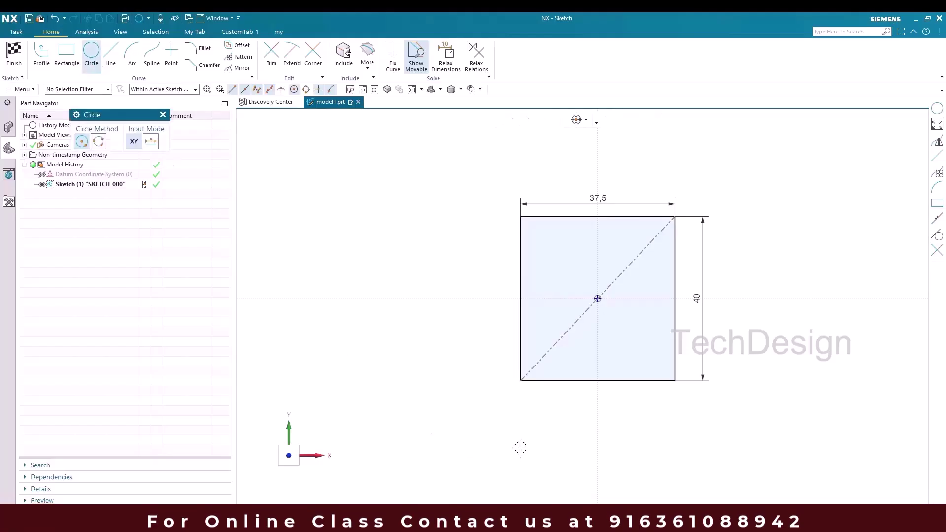
click(532, 435)
click(523, 446)
click(533, 436)
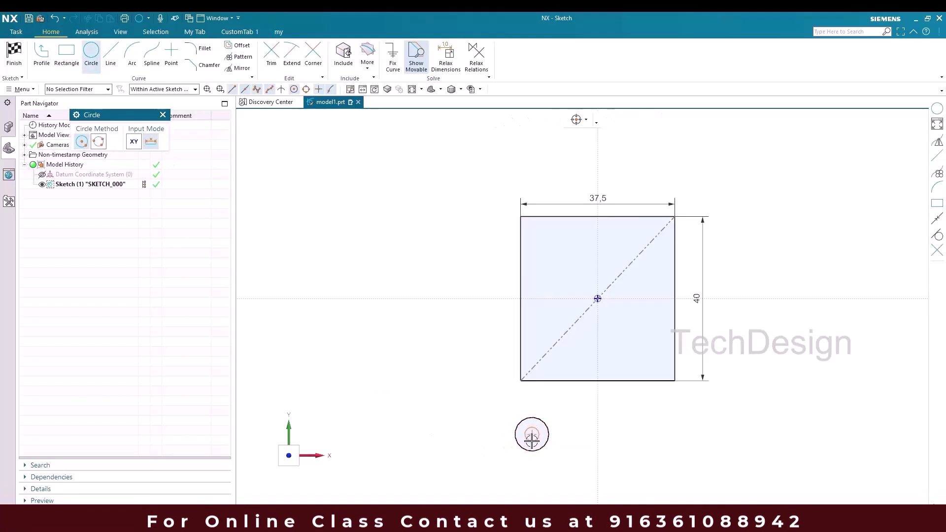
click(538, 440)
scroll(523, 457, up, 4)
key(Escape)
scroll(502, 403, down, 4)
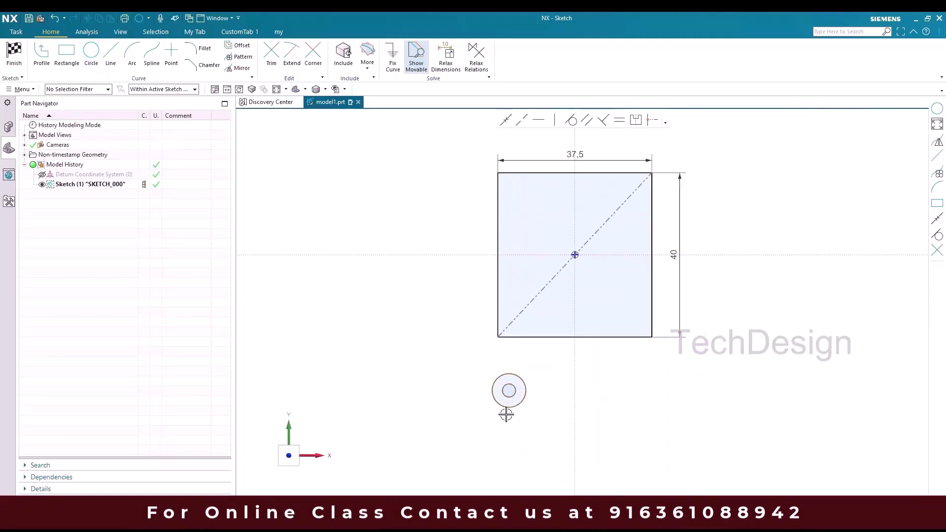
scroll(511, 401, up, 4)
click(516, 394)
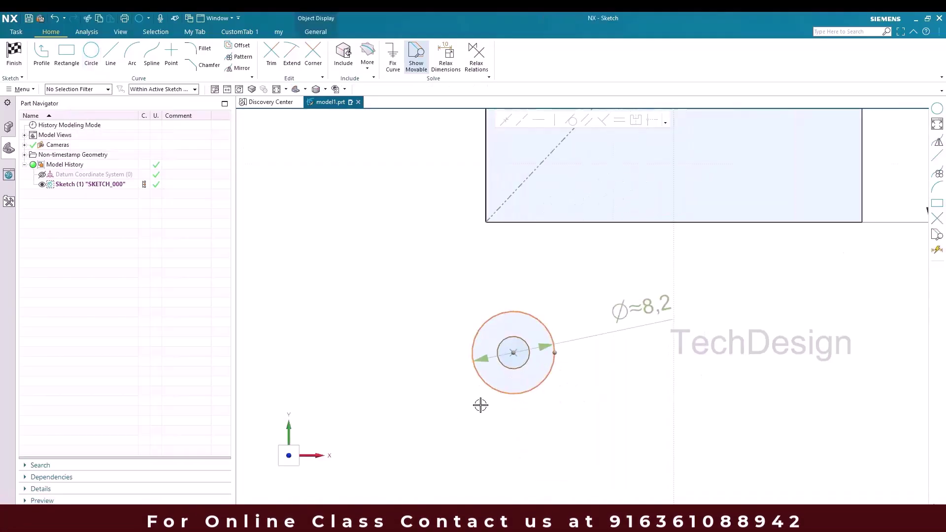
mouse_move(659, 524)
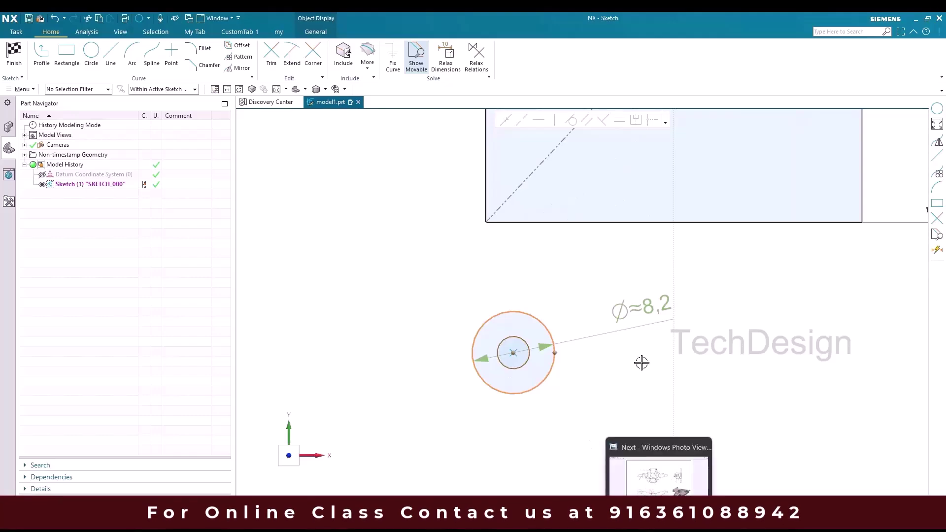
click(659, 523)
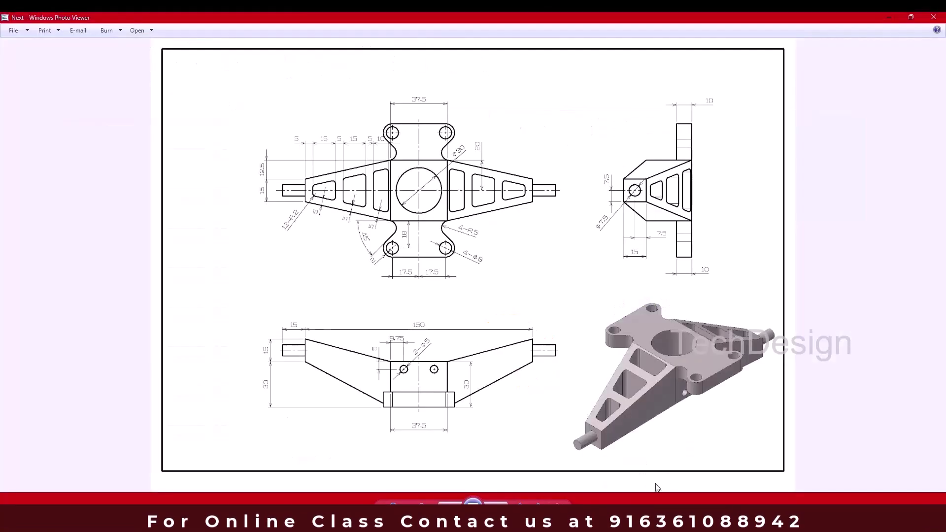
Review the drawing's 4-Ø8, R5 and 17.5 lobe hole dimensions.
scroll(394, 261, up, 3)
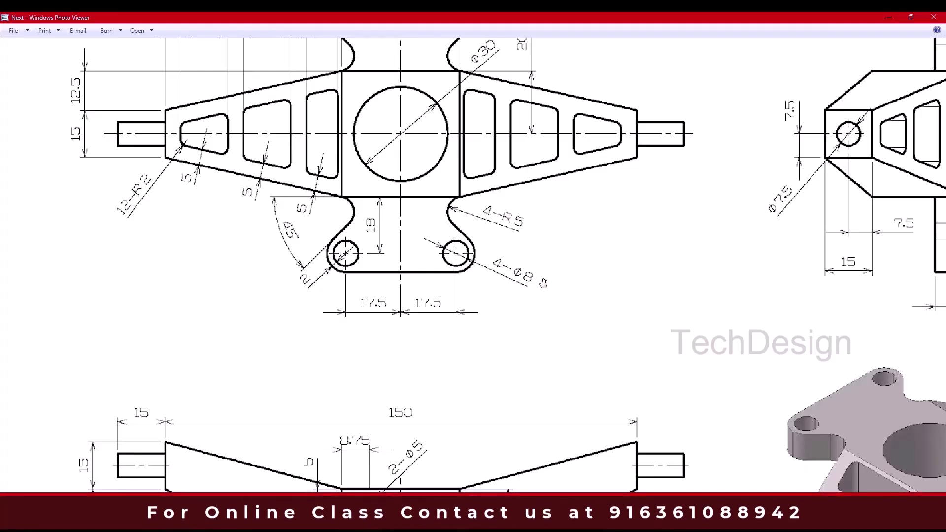
Dimension the concentric circles to diameters Ø12 and Ø8.
click(890, 17)
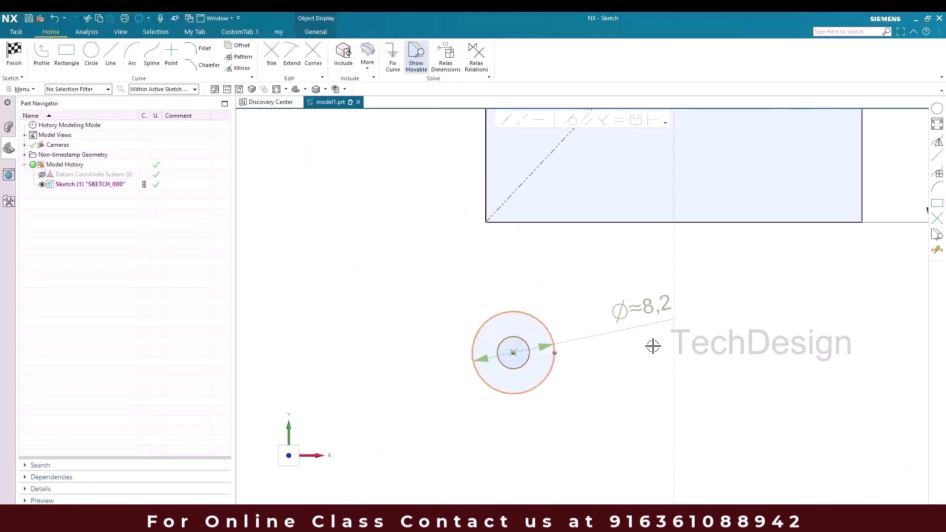
click(663, 318)
text(12)
key(Return)
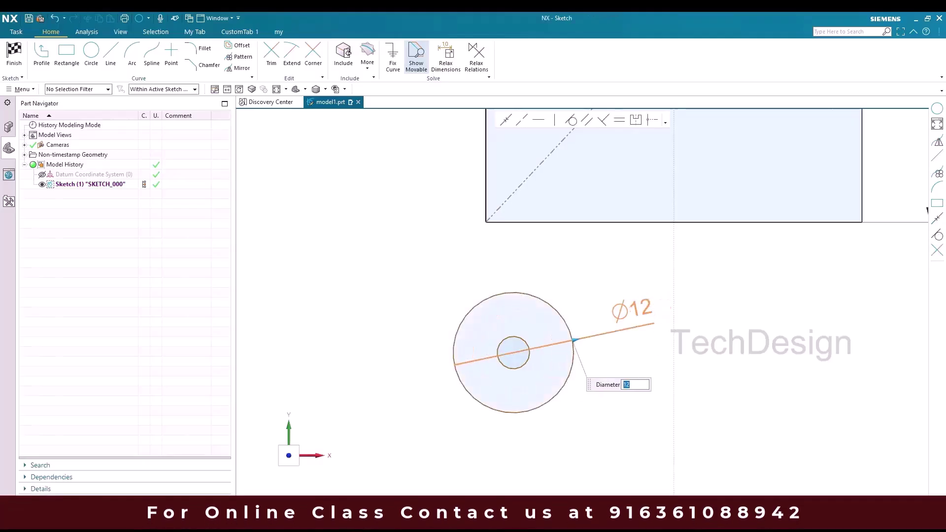
click(522, 366)
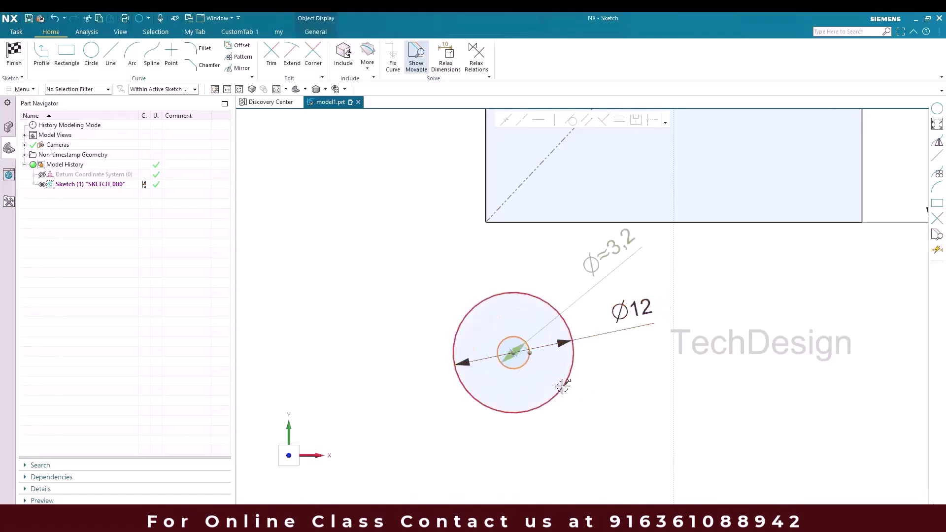
click(614, 249)
text(8)
key(Return)
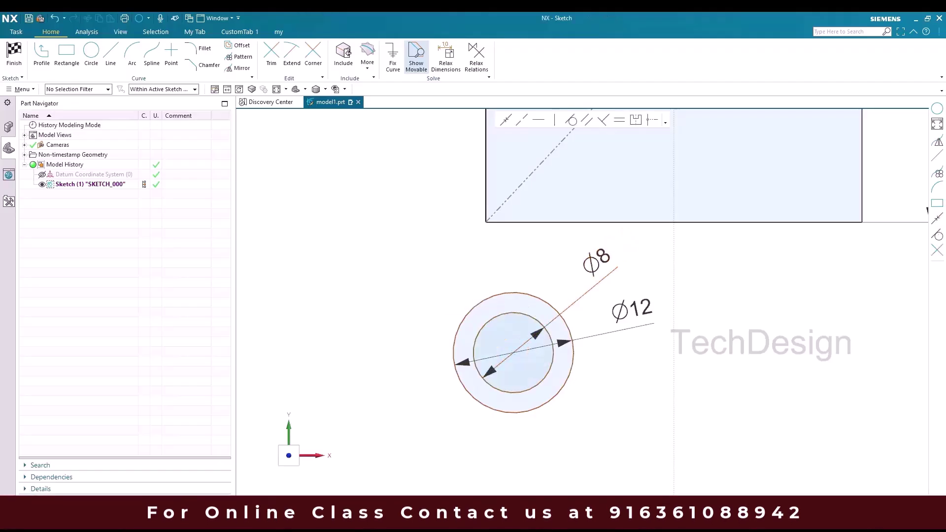
Locate the circle centre 18 below the rectangle and 17.5 from the vertical centreline.
scroll(609, 237, down, 3)
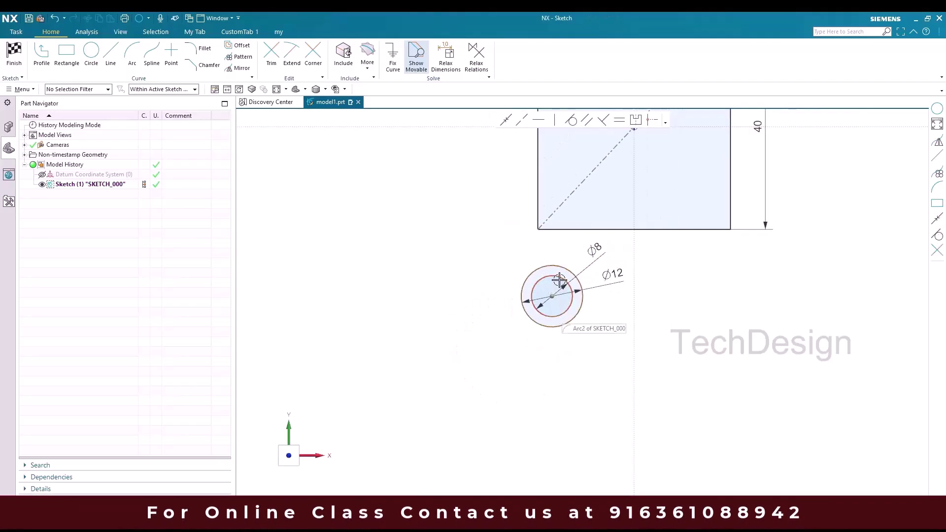
click(552, 296)
click(566, 229)
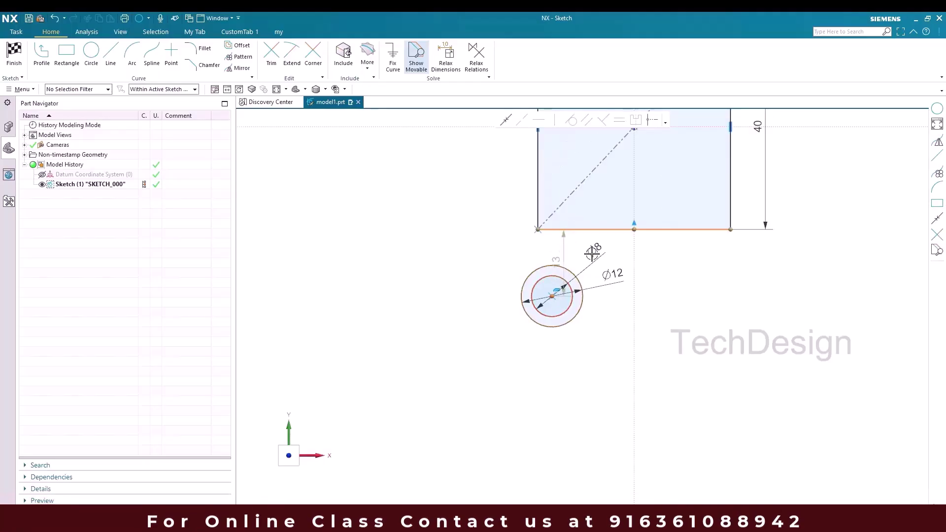
click(556, 258)
text(18)
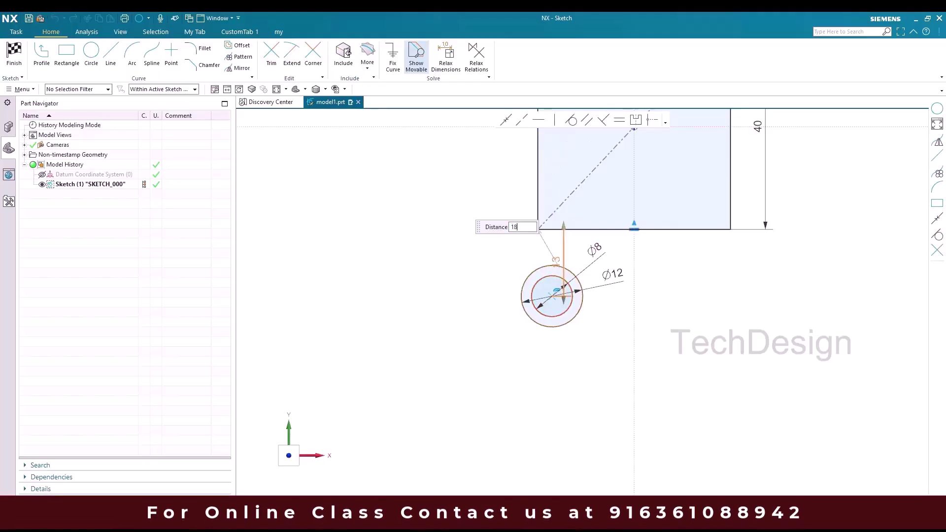
key(Return)
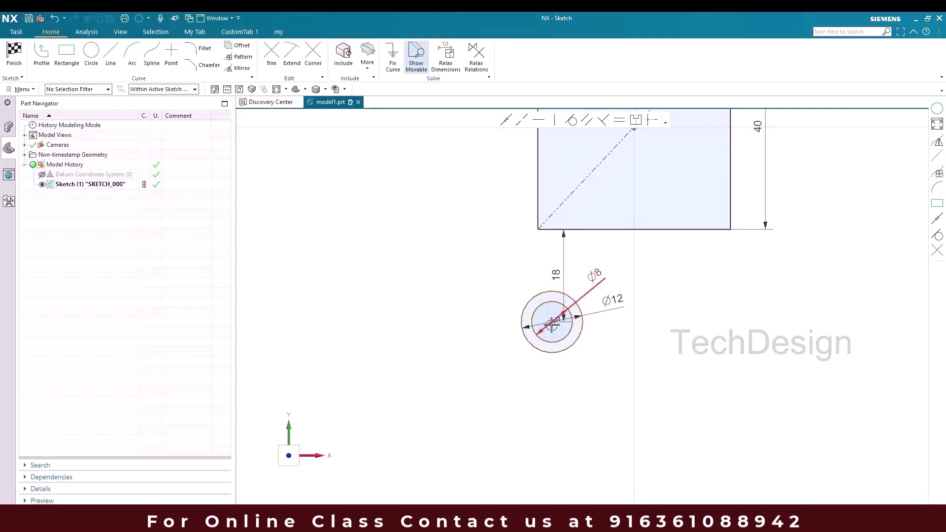
click(550, 326)
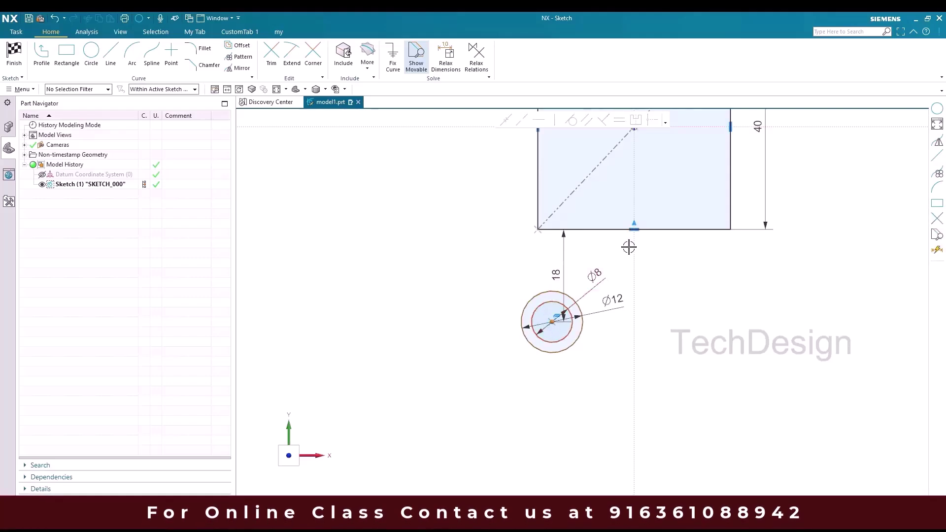
click(633, 252)
click(601, 330)
text(17)
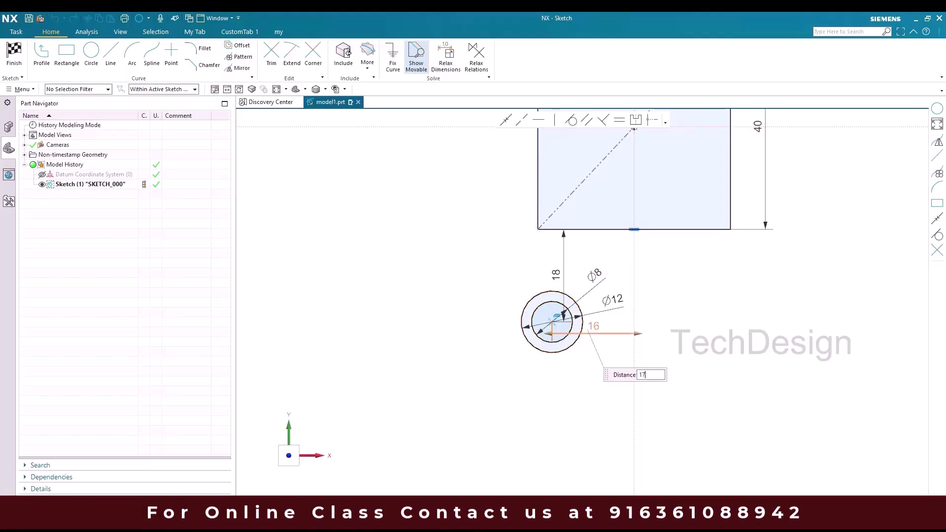
key(Return)
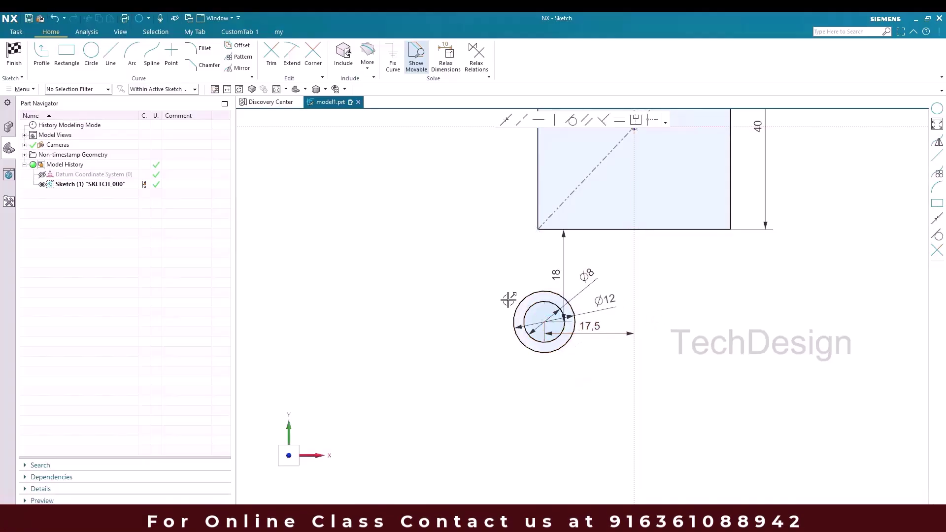
scroll(491, 301, down, 2)
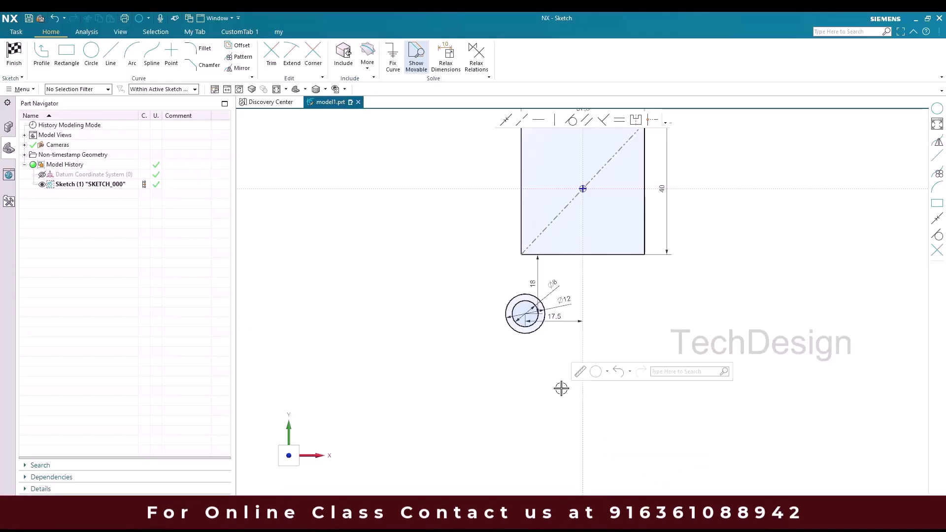
scroll(559, 339, up, 2)
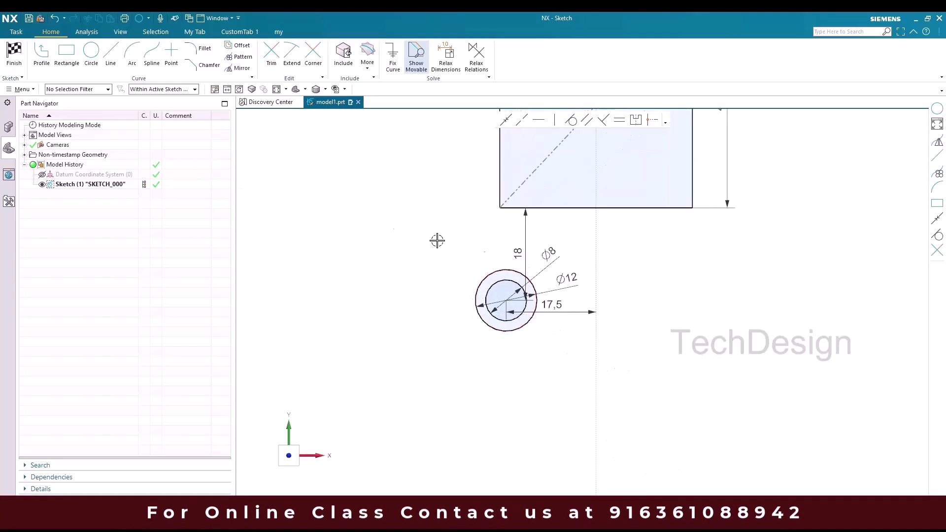
click(91, 53)
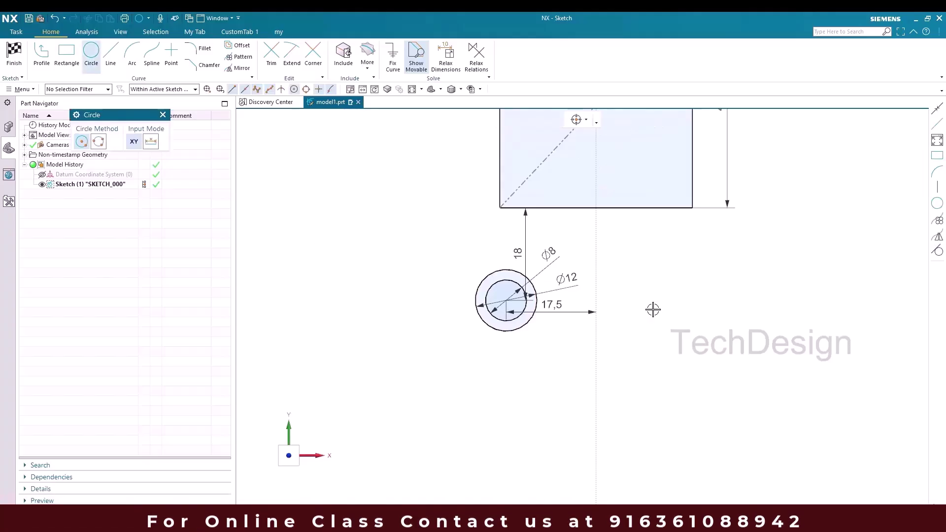
Draw a second pair of concentric circles right of the centreline.
click(673, 295)
click(672, 314)
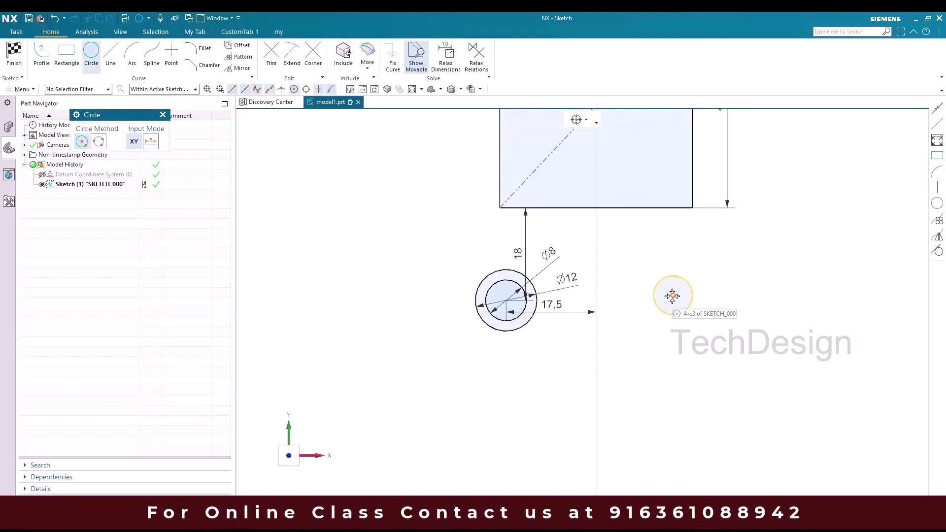
click(673, 295)
click(672, 334)
key(Escape)
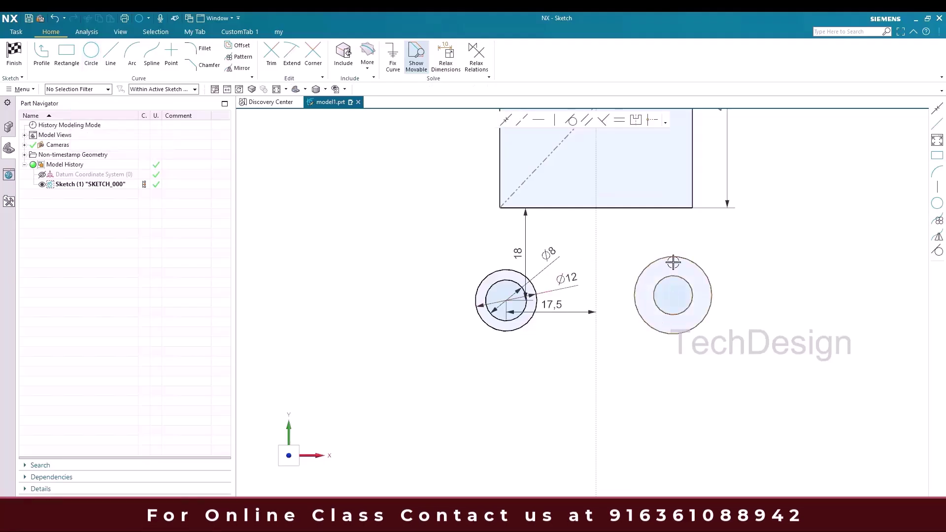
Constrain the right outer and inner circles equal in radius to their left counterparts.
click(619, 119)
click(528, 282)
click(644, 264)
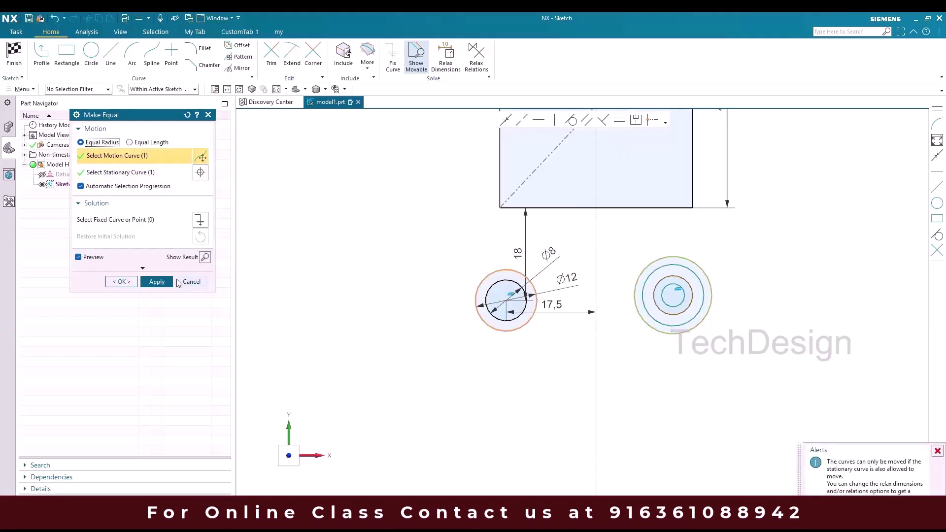
click(157, 281)
click(525, 302)
click(663, 291)
click(156, 281)
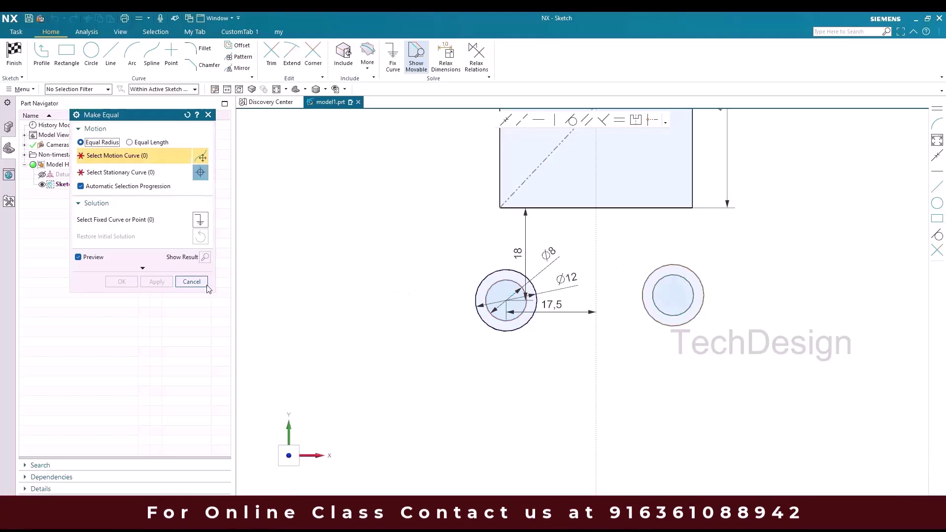
click(191, 281)
scroll(580, 274, up, 2)
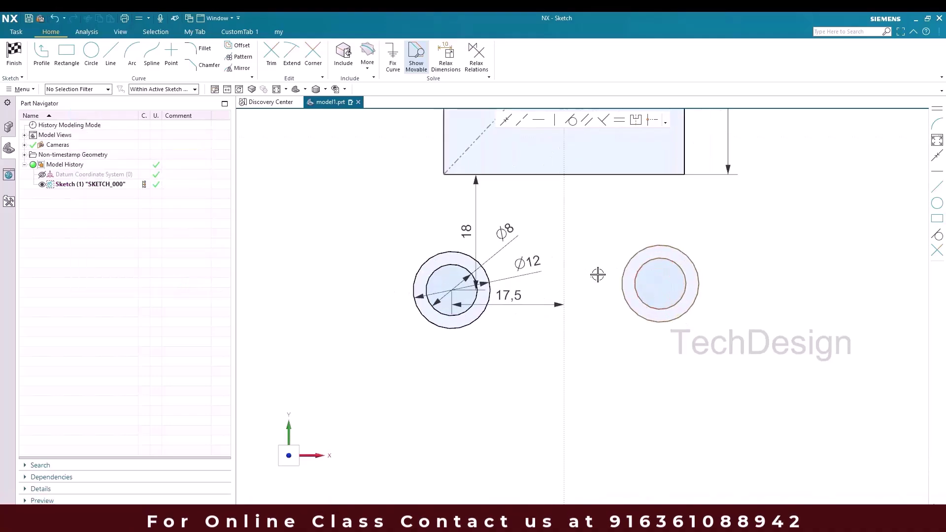
Align the left and right circle centres horizontally.
click(452, 290)
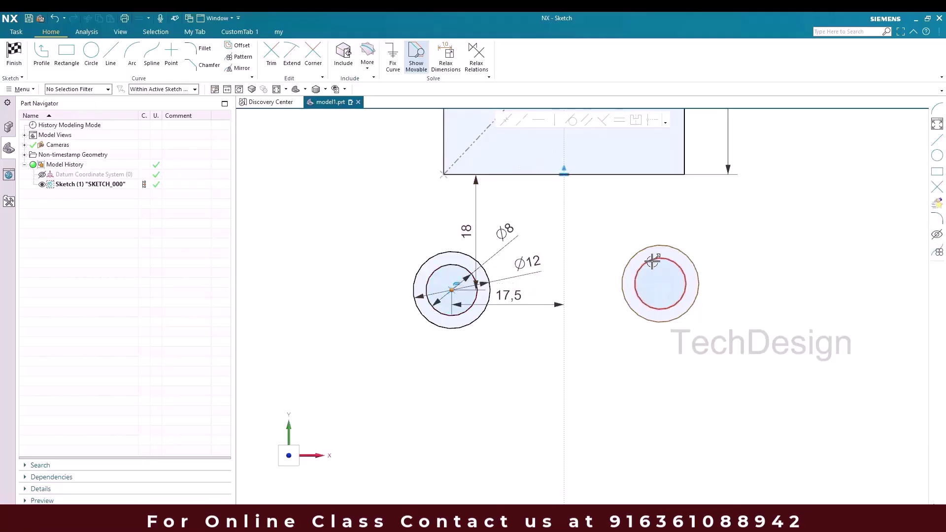
click(662, 286)
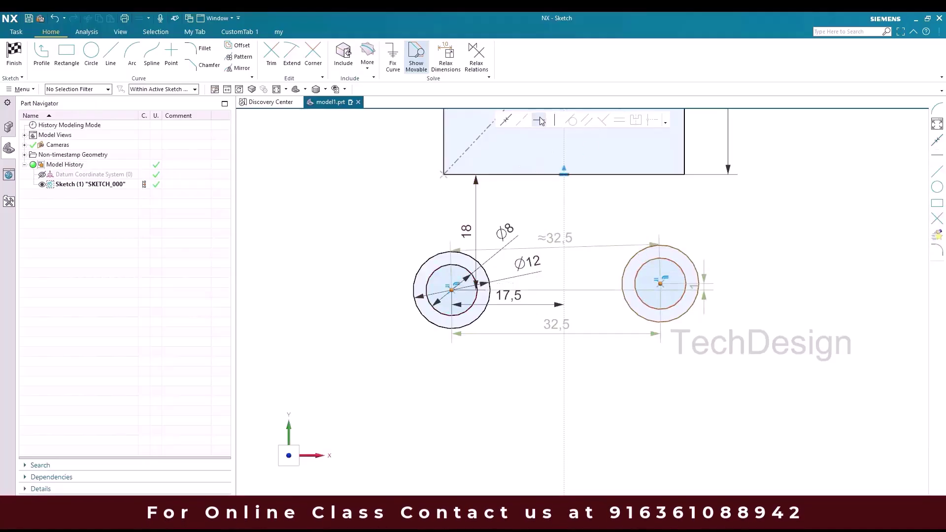
click(539, 120)
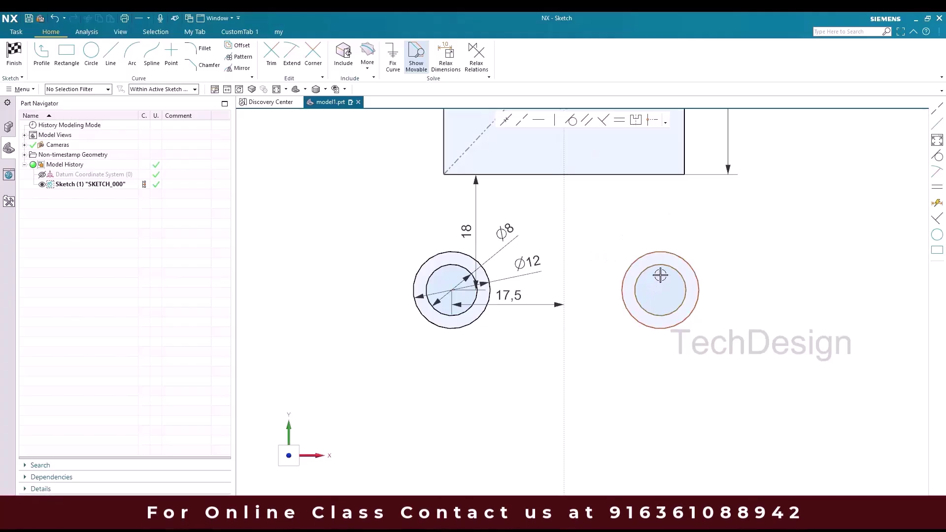
Dimension the right circle centre 17.5 from the centreline, then view the drawing.
click(660, 292)
click(564, 205)
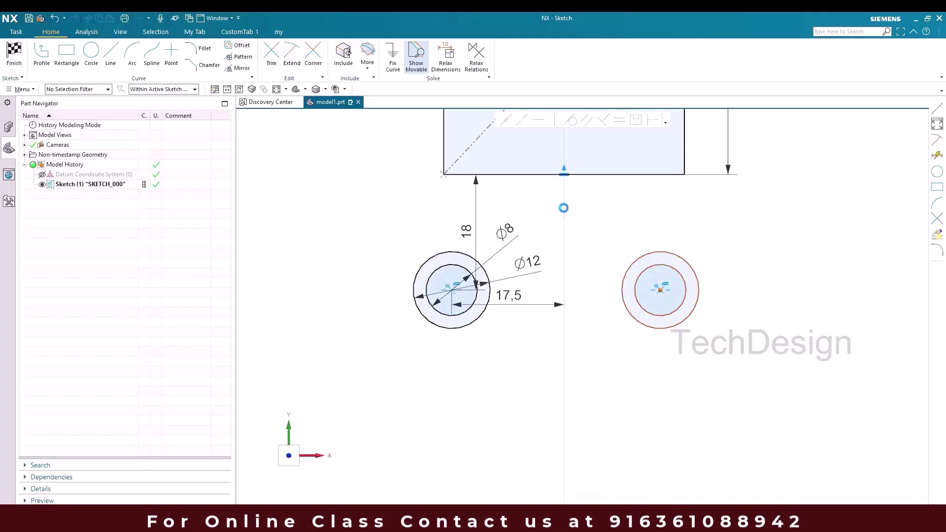
click(604, 293)
text(17.5)
key(Return)
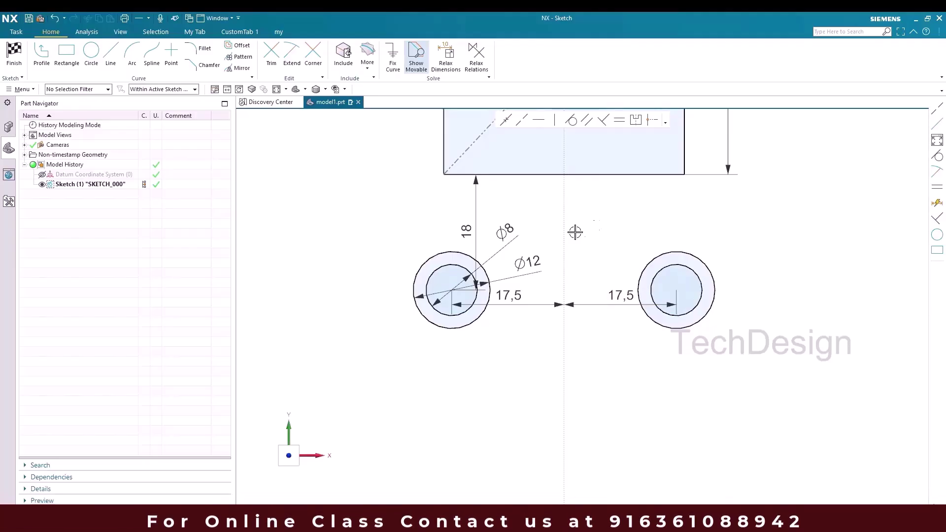
scroll(598, 179, down, 1)
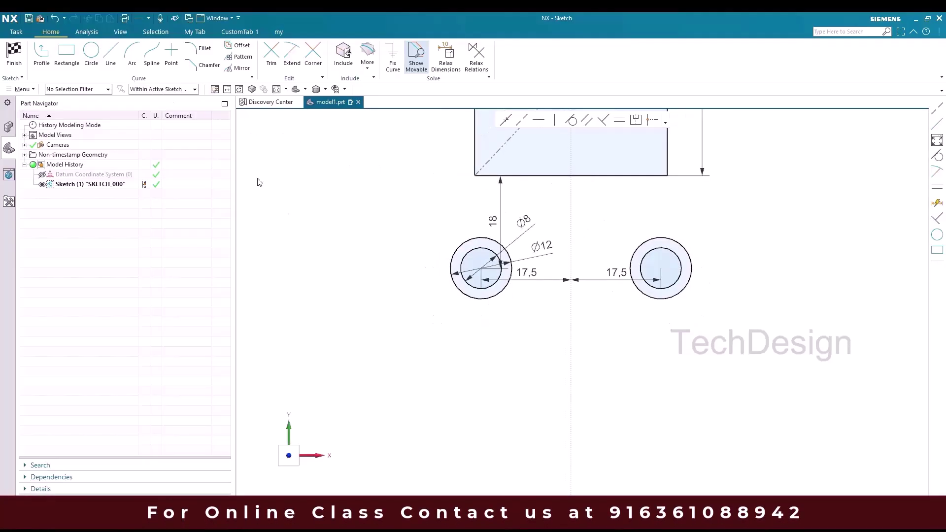
key(alt+Tab)
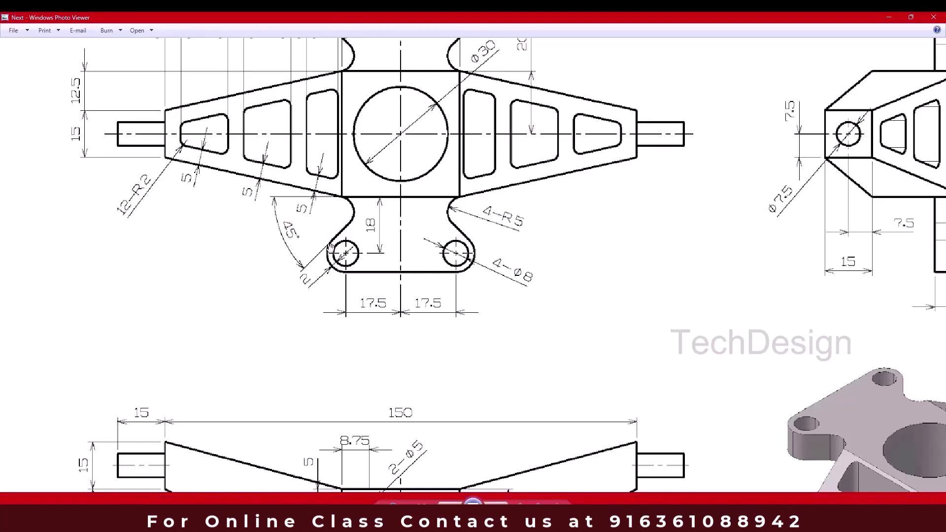
Leave the reference drawing for the NX sketch and start the Line tool.
click(890, 20)
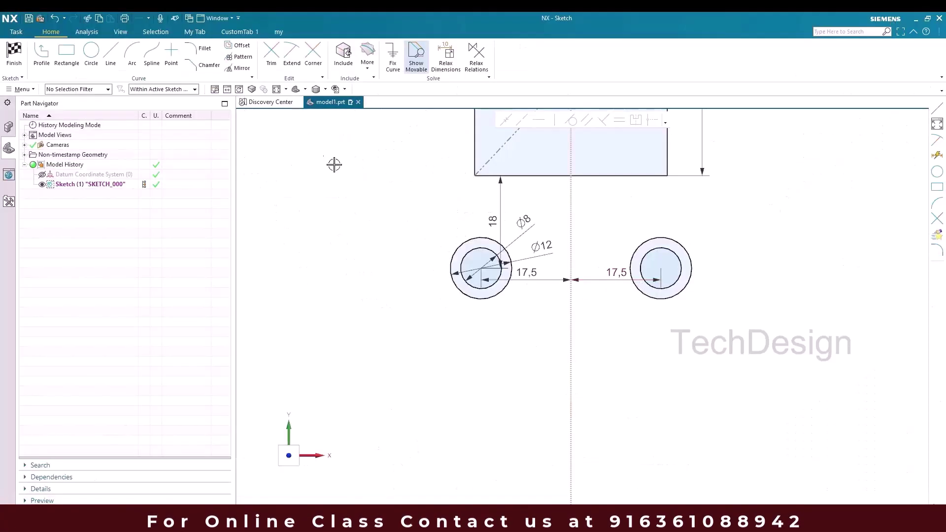
click(110, 51)
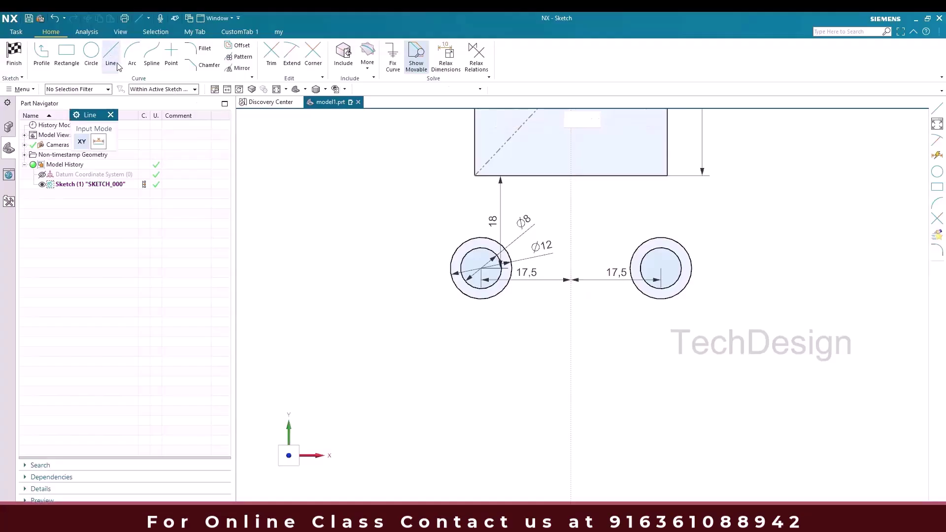
Draw a bottom line tangent to both lobes and a slanted line rising from the left circle.
click(477, 303)
click(660, 301)
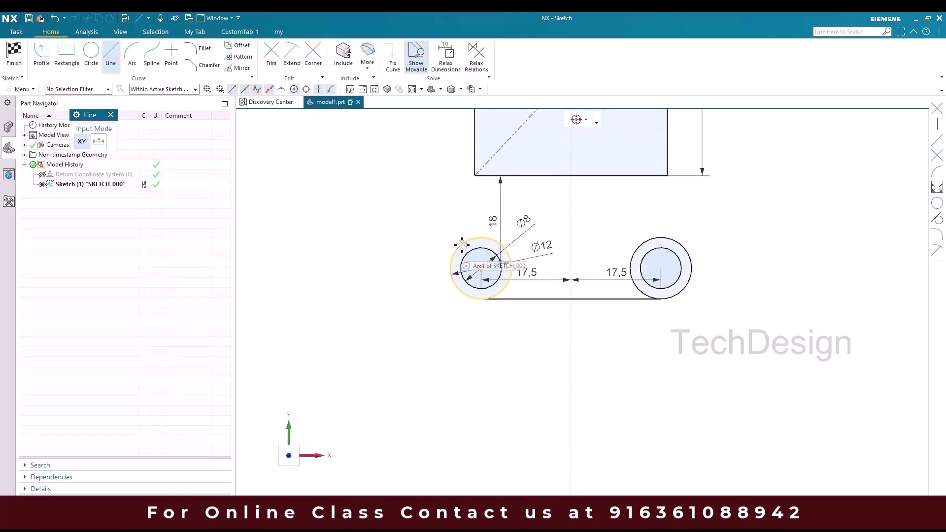
click(461, 243)
click(511, 200)
scroll(490, 189, up, 1)
scroll(493, 202, up, 2)
key(Escape)
Draw an arc from the rectangle corner to the top end of the slanted line.
click(522, 221)
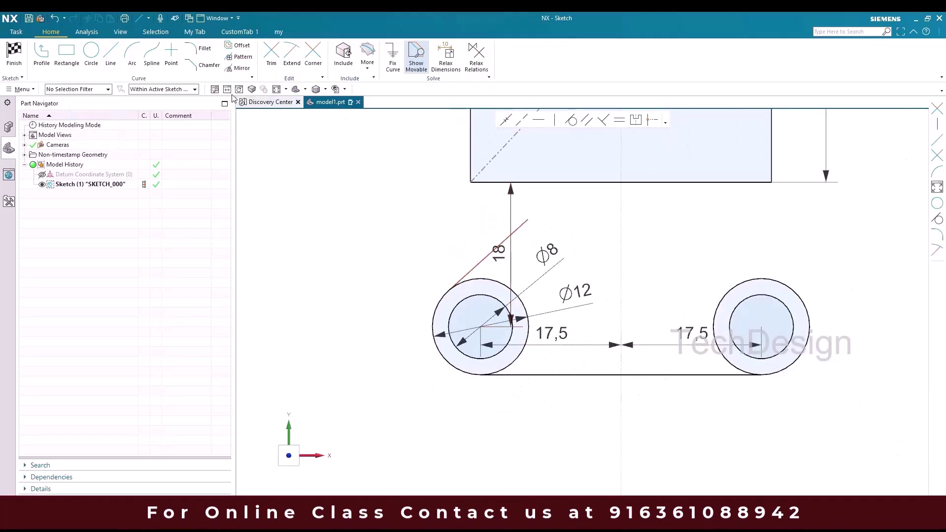
click(132, 54)
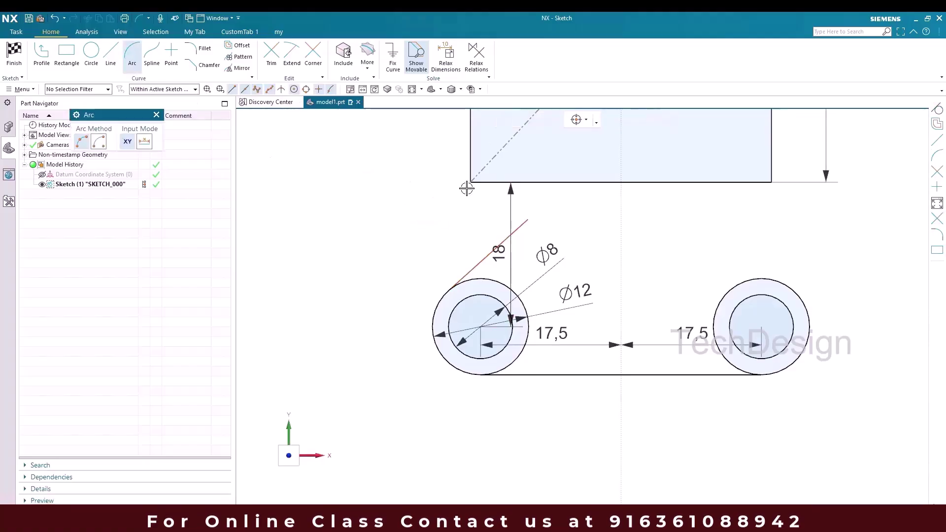
scroll(467, 189, up, 4)
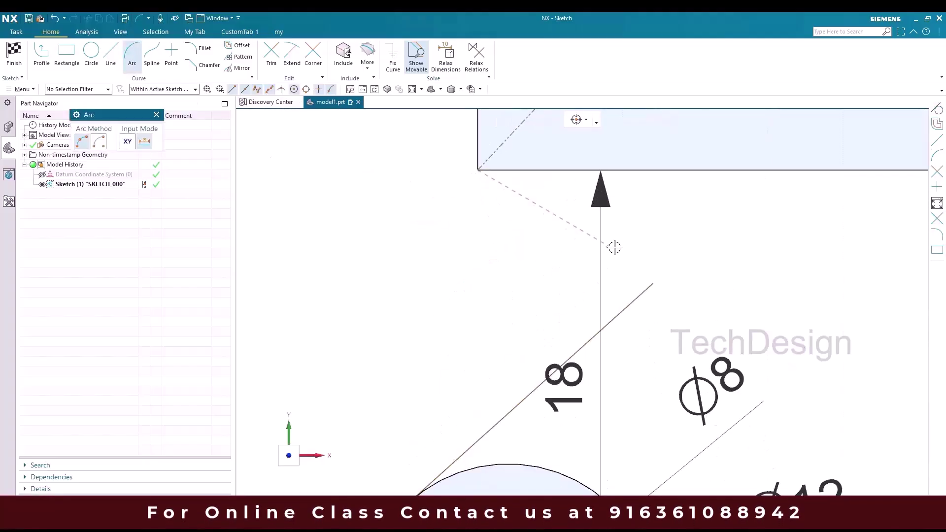
click(653, 284)
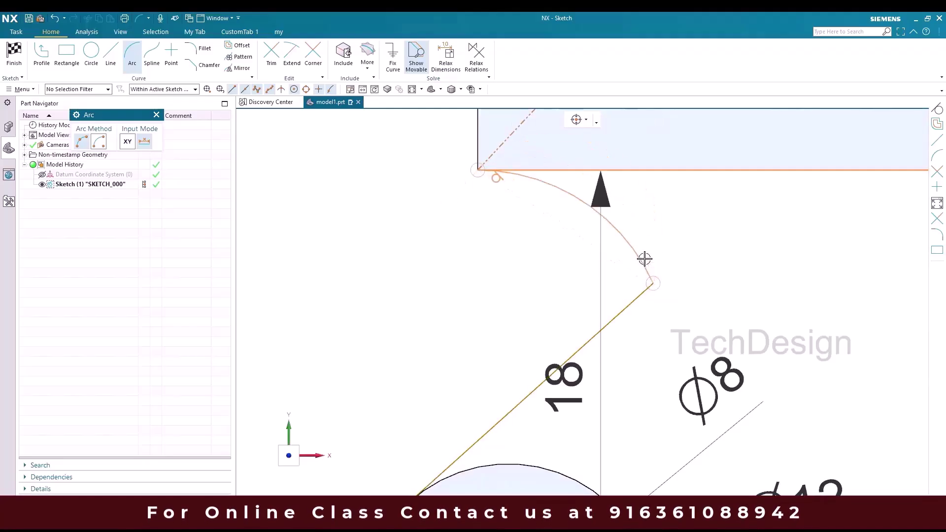
click(644, 259)
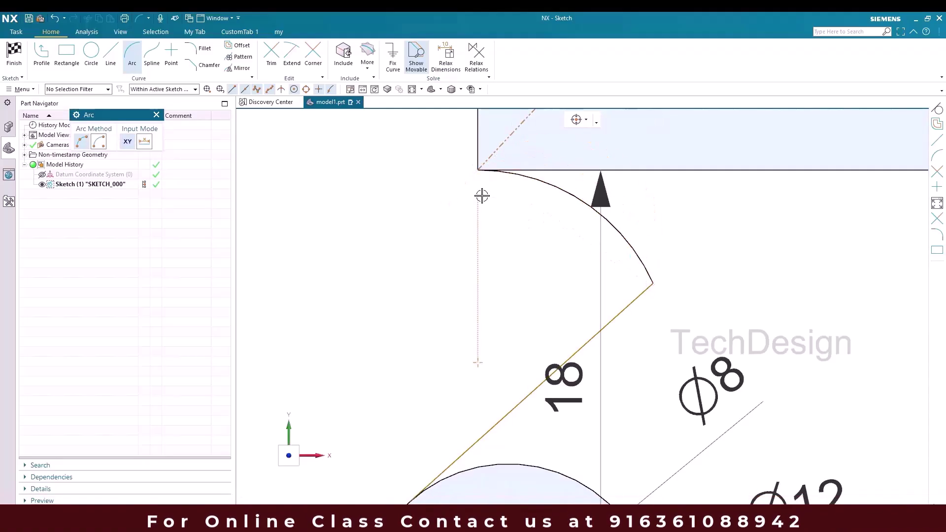
key(Escape)
Select the slanted line and check the reference drawing before returning to the sketch.
scroll(493, 228, down, 2)
click(546, 314)
key(alt+Tab)
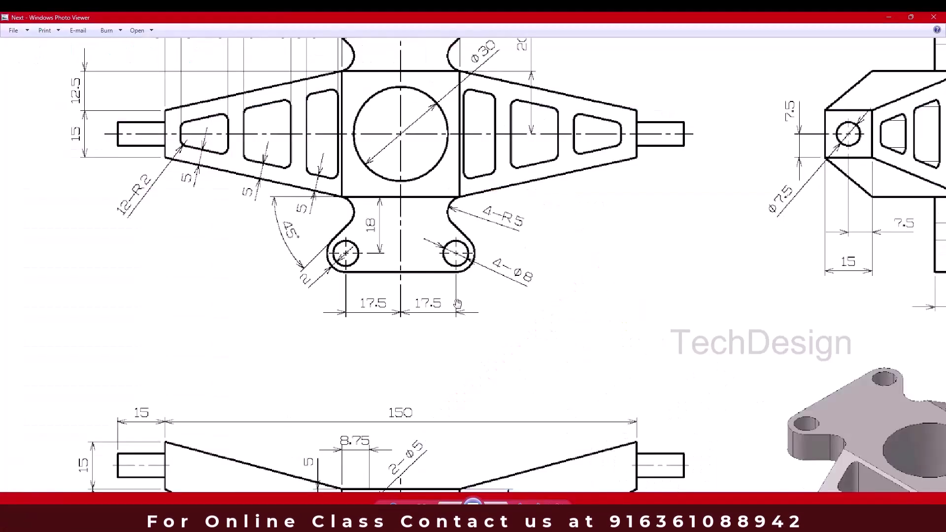
click(889, 19)
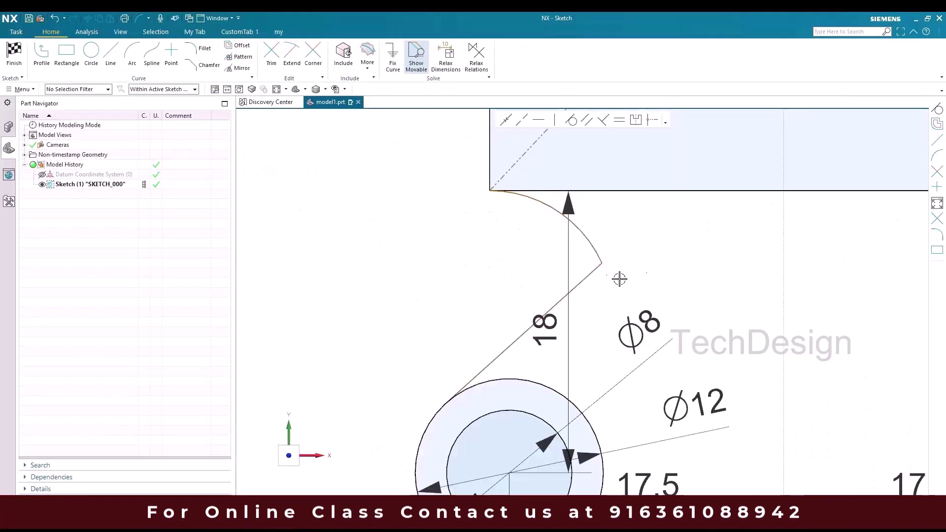
Dimension the slanted line at 45° to the block's bottom edge.
click(542, 186)
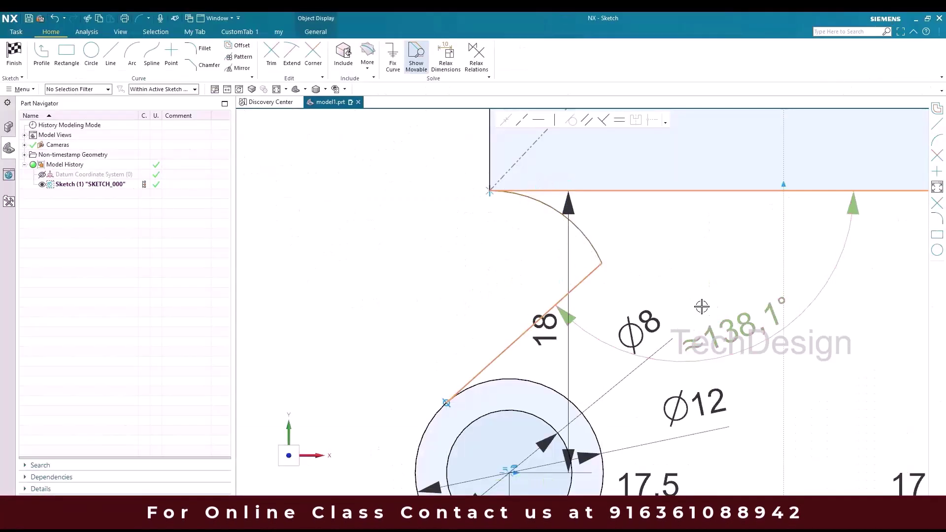
click(482, 254)
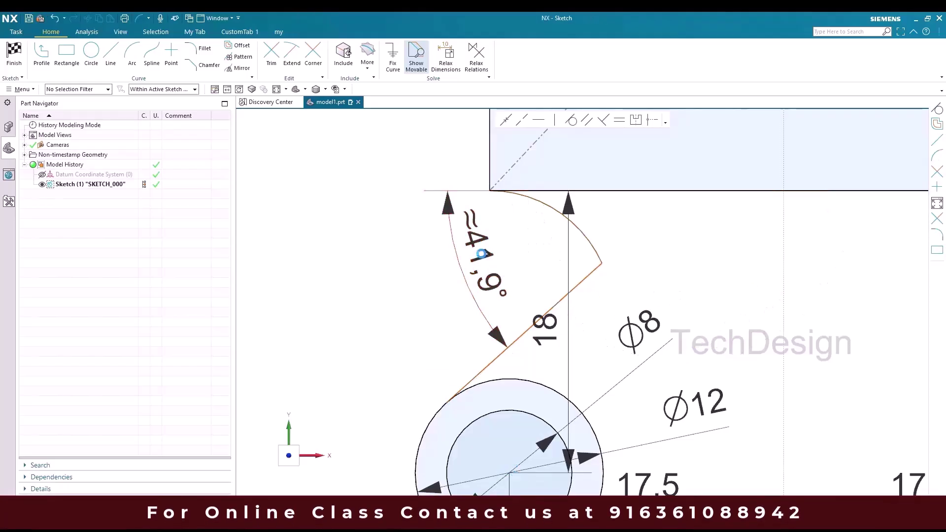
text(45)
key(Return)
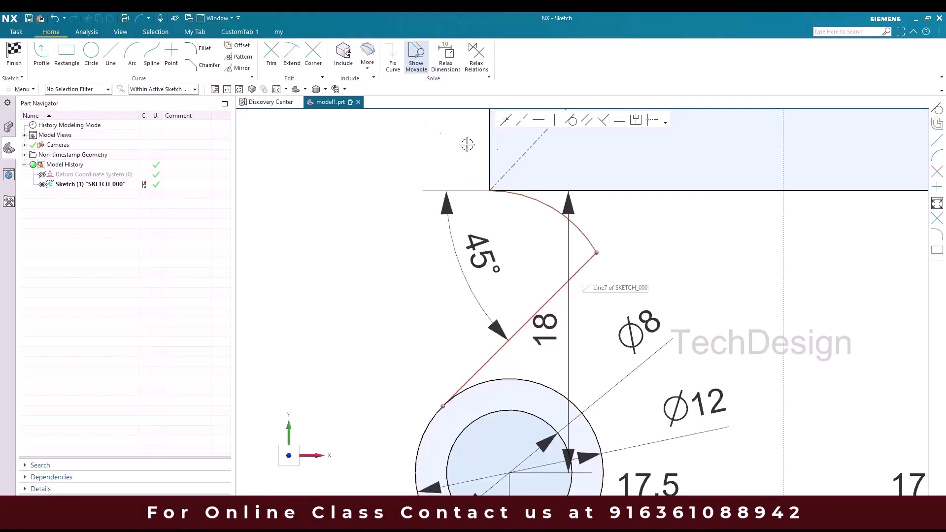
click(572, 120)
Make the arc tangent to the 18 slanted line and slide their junction down the line.
click(577, 220)
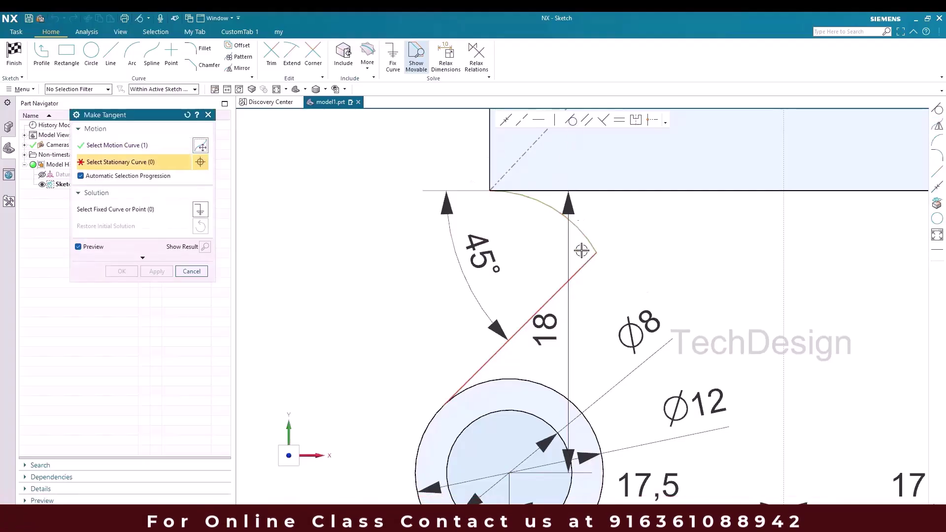
click(572, 285)
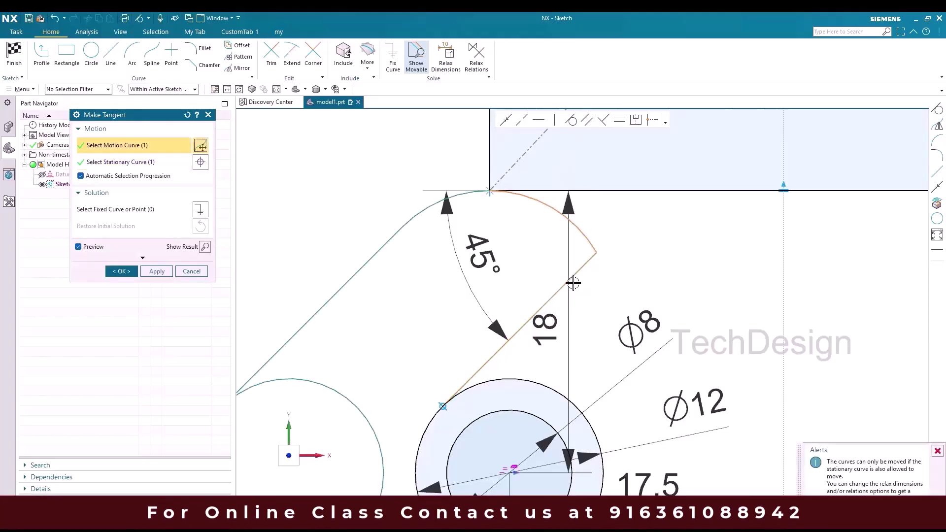
scroll(576, 240, down, 4)
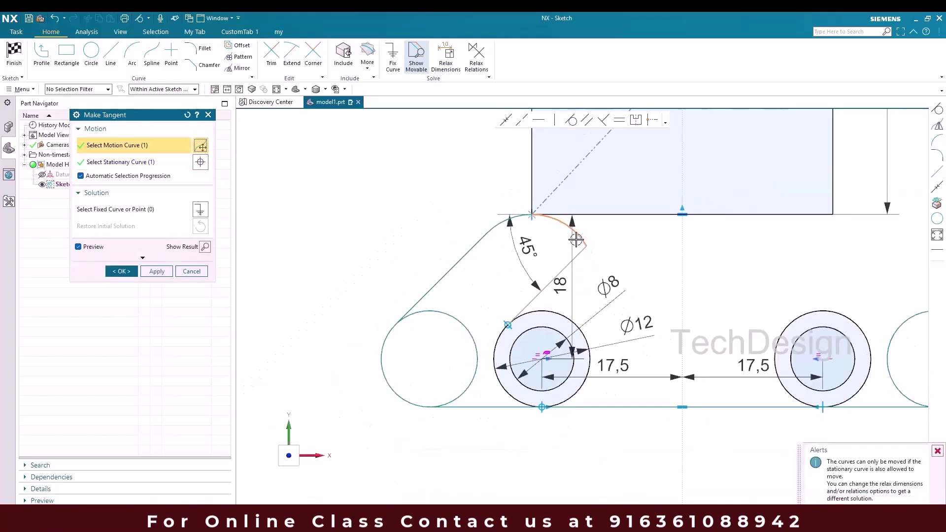
middle_click(576, 240)
scroll(578, 239, up, 4)
drag(580, 238, 524, 298)
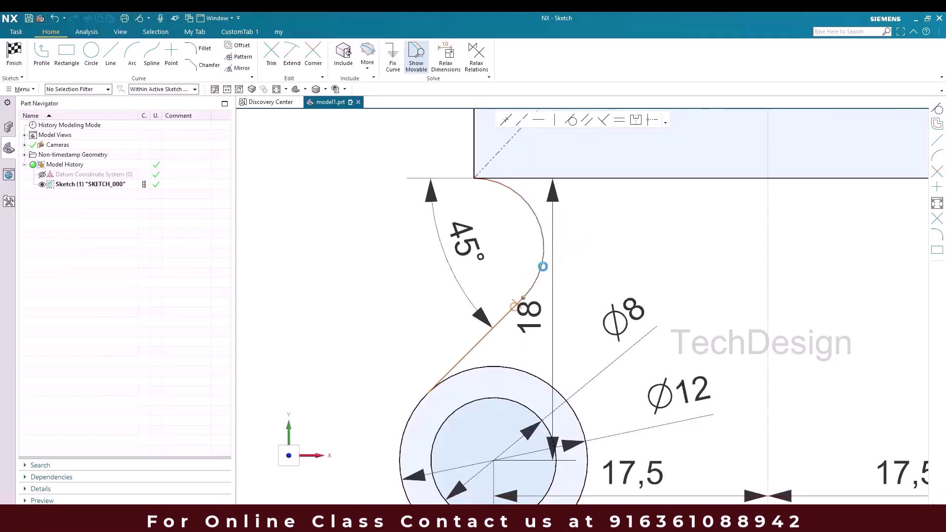
Select the arc and slanted line to inspect their constraints, then deselect them.
scroll(543, 266, up, 2)
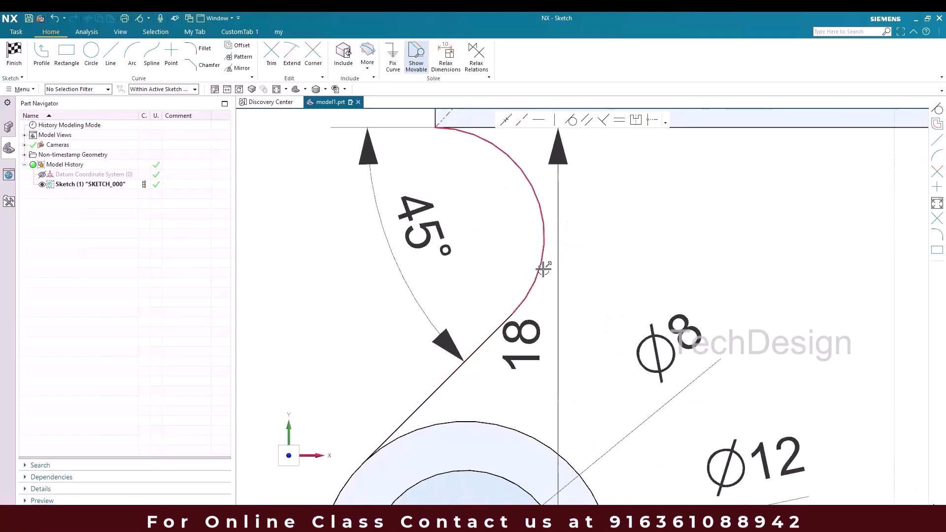
click(538, 210)
click(491, 332)
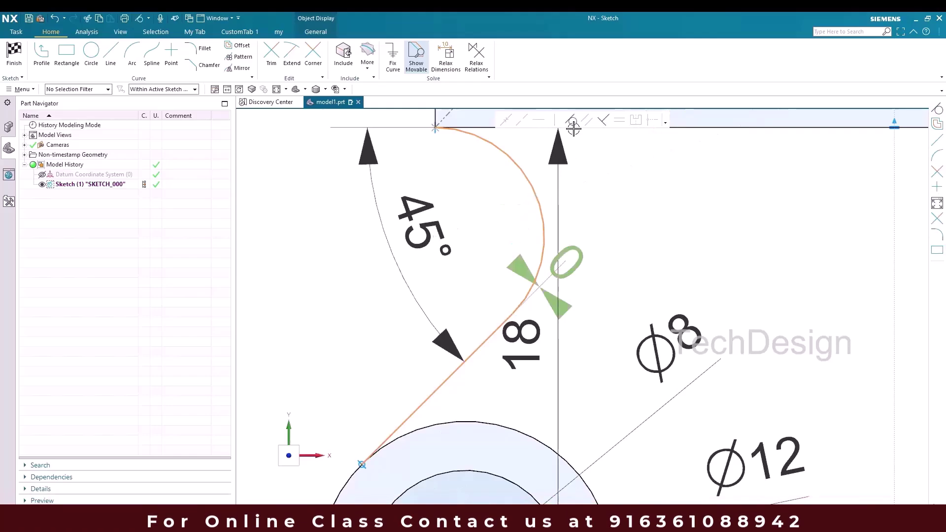
click(583, 202)
scroll(505, 267, down, 3)
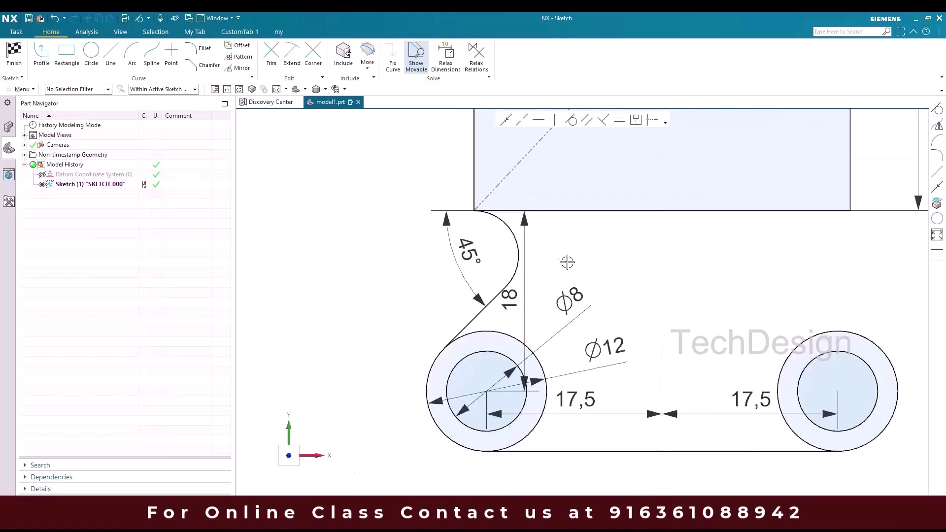
scroll(573, 259, down, 1)
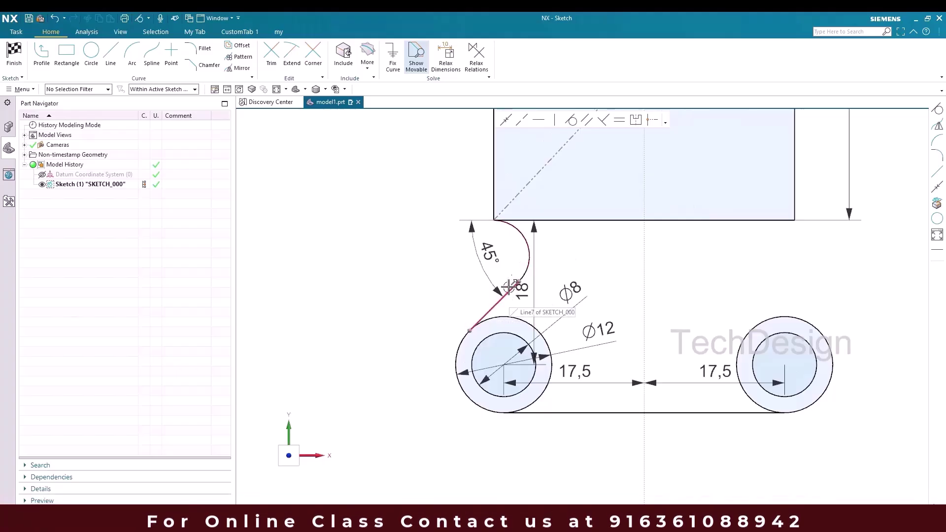
click(239, 68)
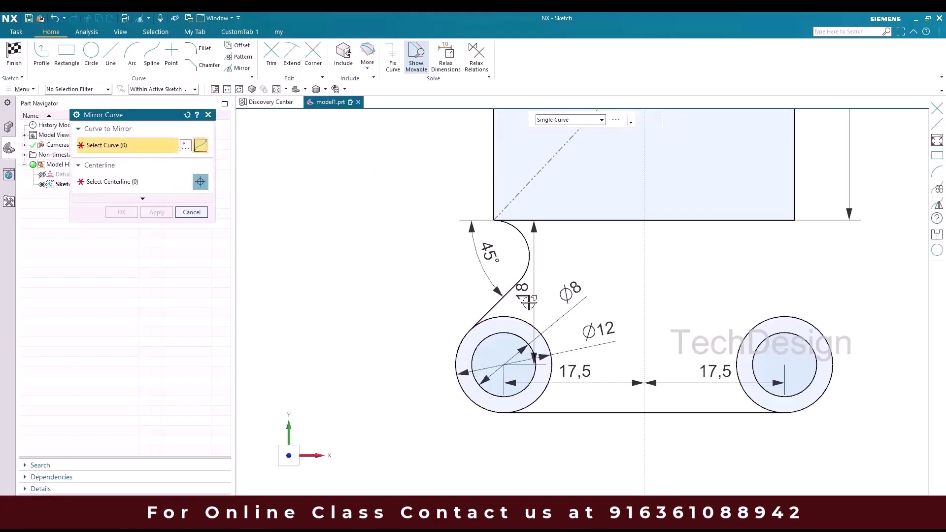
Mirror the slanted line and arc across the vertical centreline for the right lobe.
click(513, 291)
click(525, 239)
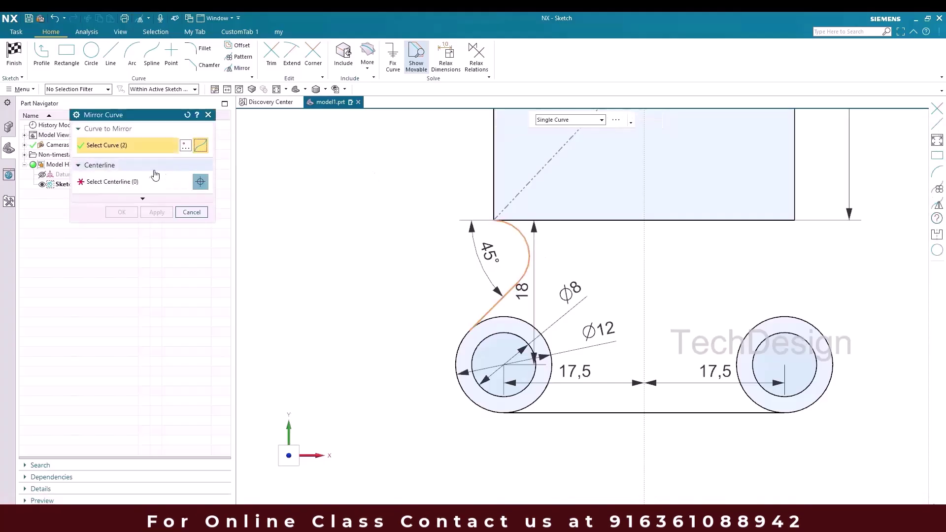
click(148, 180)
click(643, 258)
middle_click(632, 258)
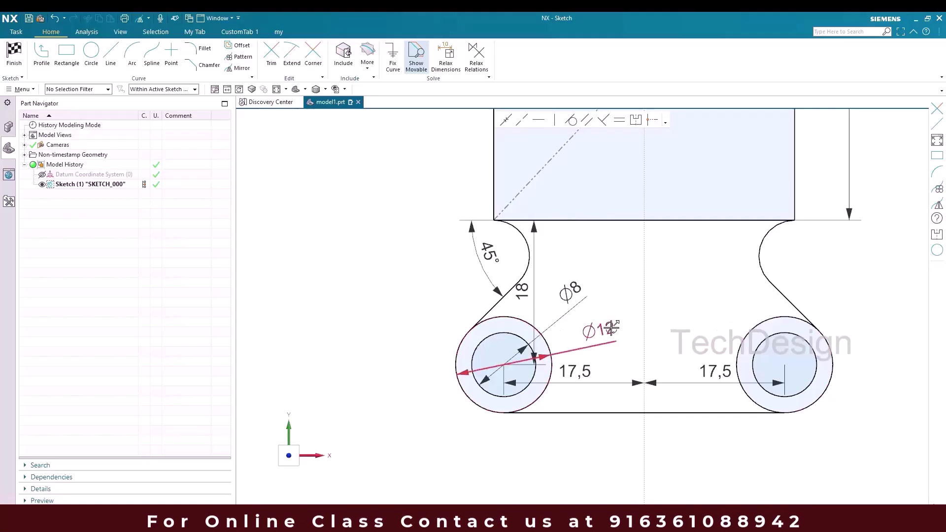
Trim the inner arcs of the left and right outer circles with Trim (T).
key(t)
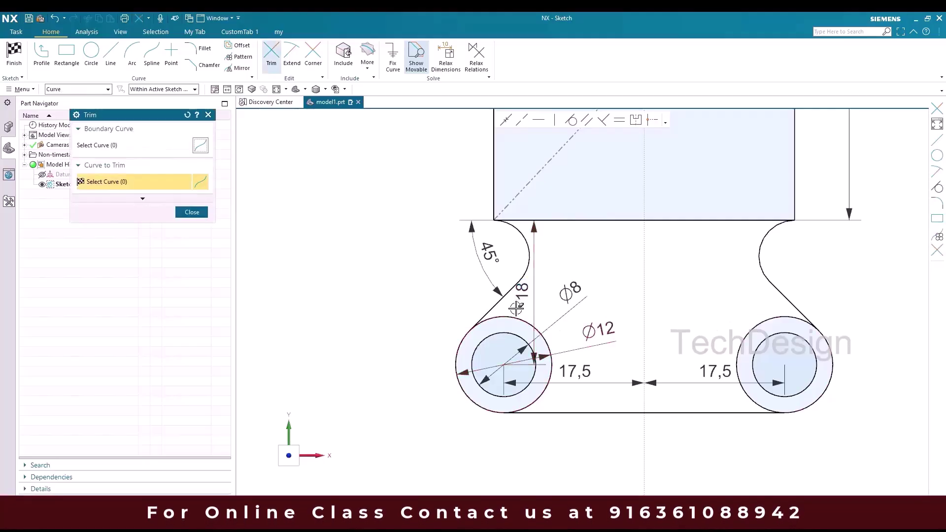
click(515, 313)
click(761, 327)
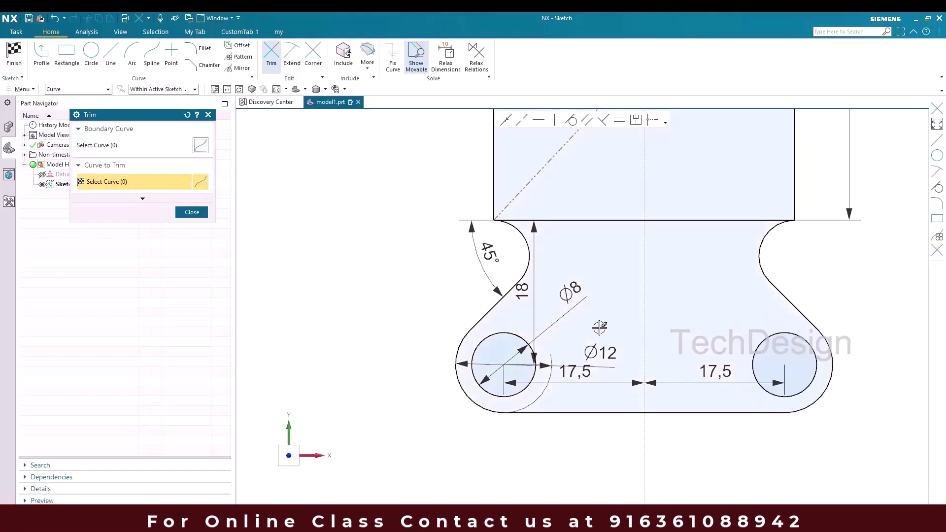
middle_click(592, 327)
scroll(591, 326, up, 4)
scroll(560, 333, down, 4)
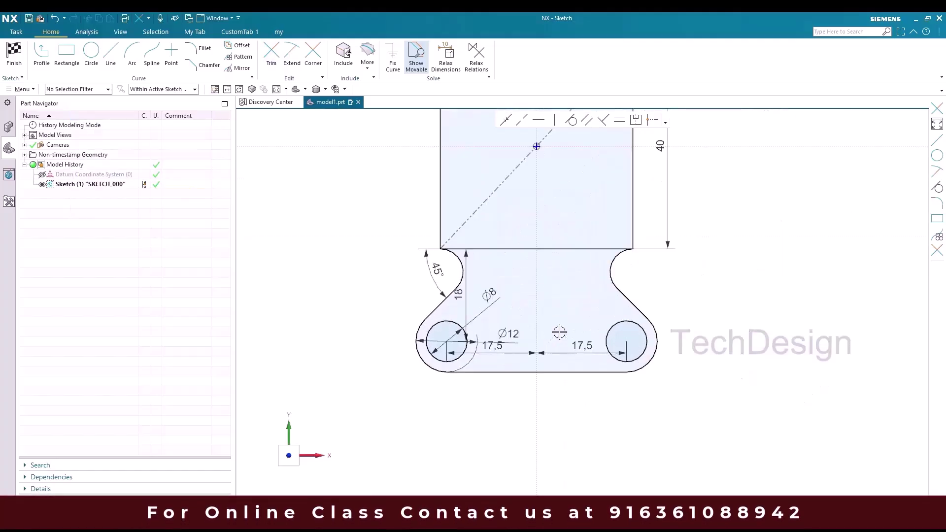
scroll(547, 355, down, 1)
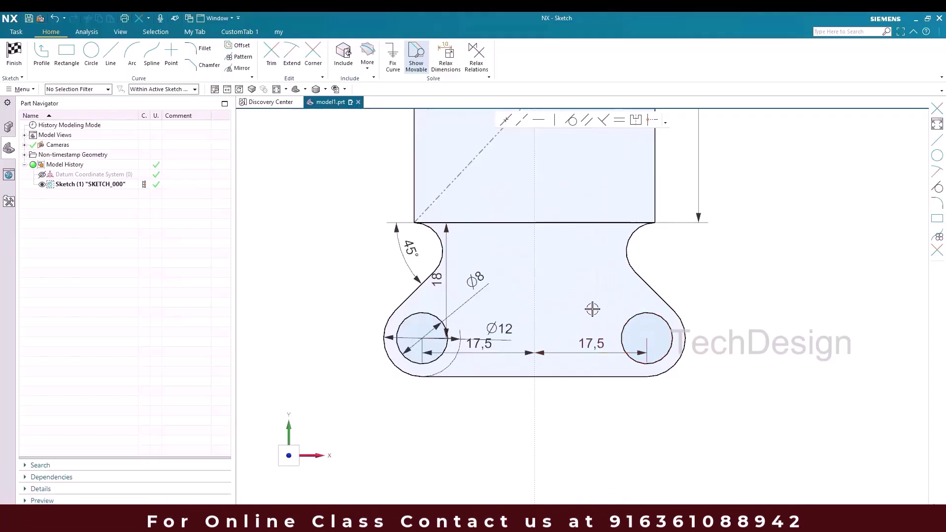
scroll(609, 423, up, 1)
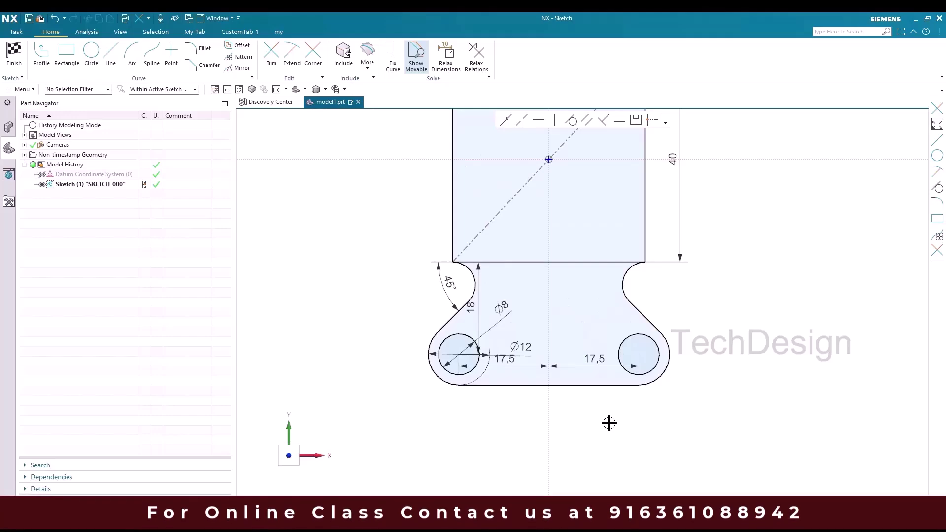
scroll(609, 422, up, 1)
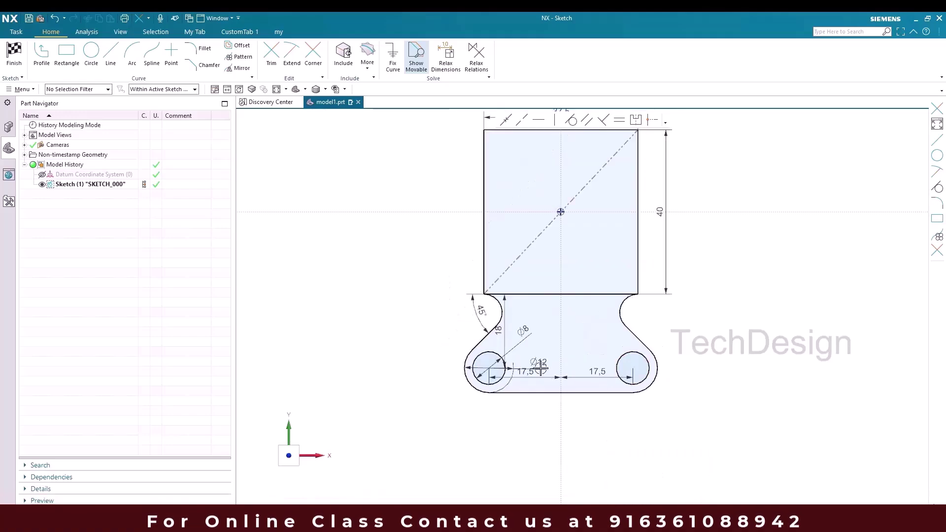
scroll(454, 317, up, 2)
scroll(450, 298, down, 2)
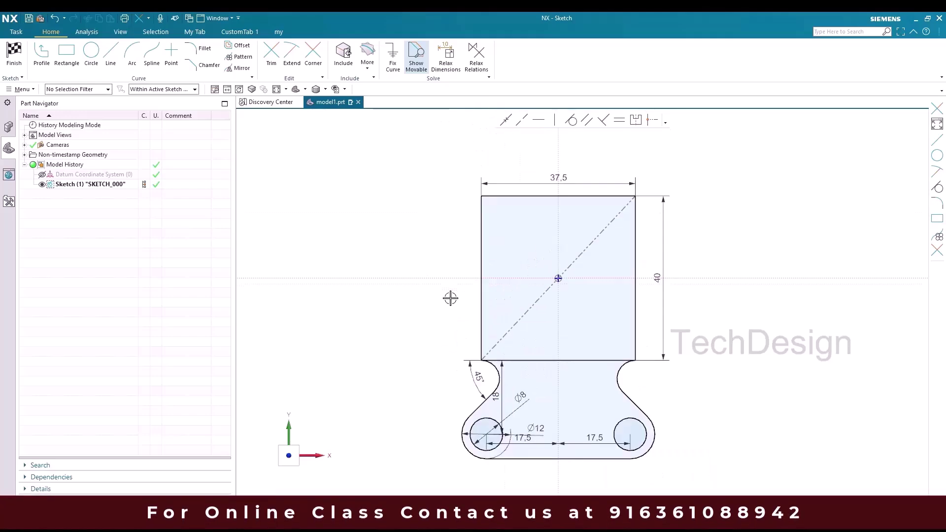
click(241, 68)
Select the lower lobe arcs, lines and small hole circle as curves to mirror.
click(495, 385)
click(479, 409)
click(463, 441)
click(517, 459)
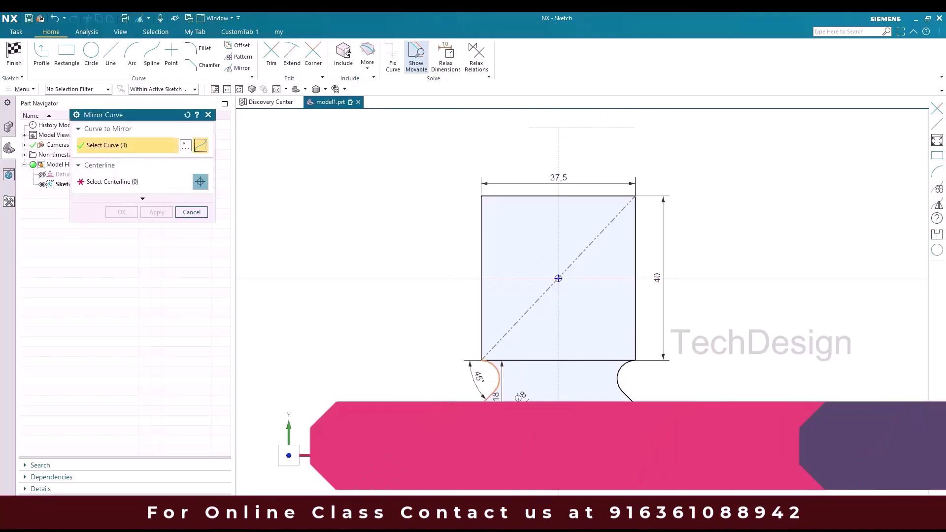
click(650, 449)
click(640, 419)
click(625, 394)
click(616, 366)
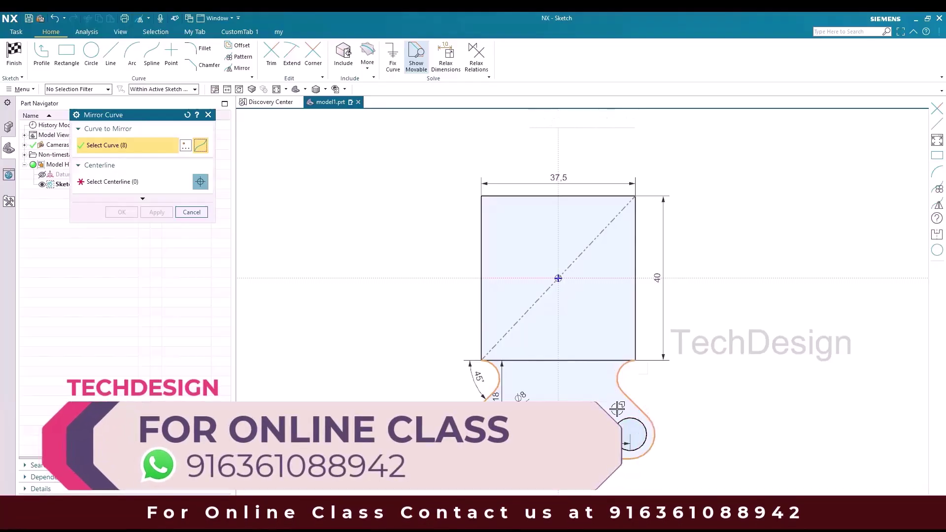
click(619, 424)
Mirror the selected curves across the horizontal axis to create the upper lobes.
click(152, 185)
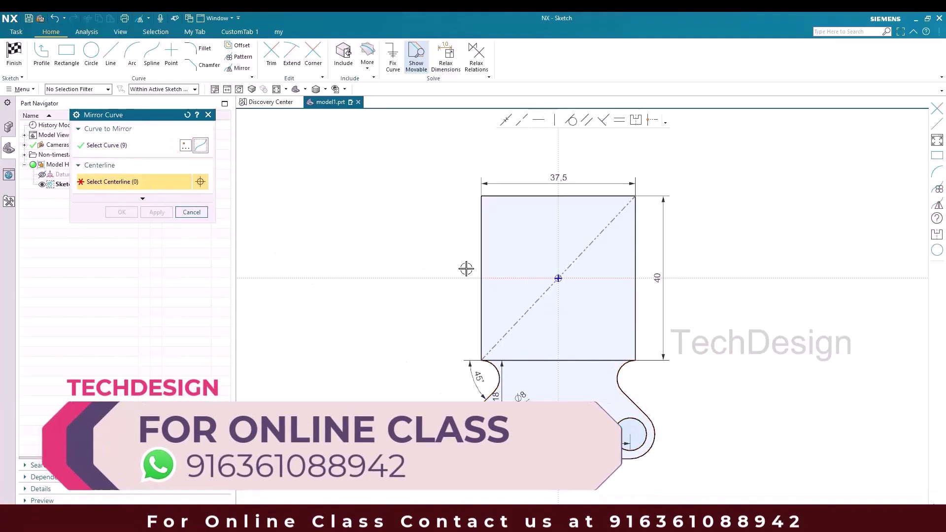
click(691, 278)
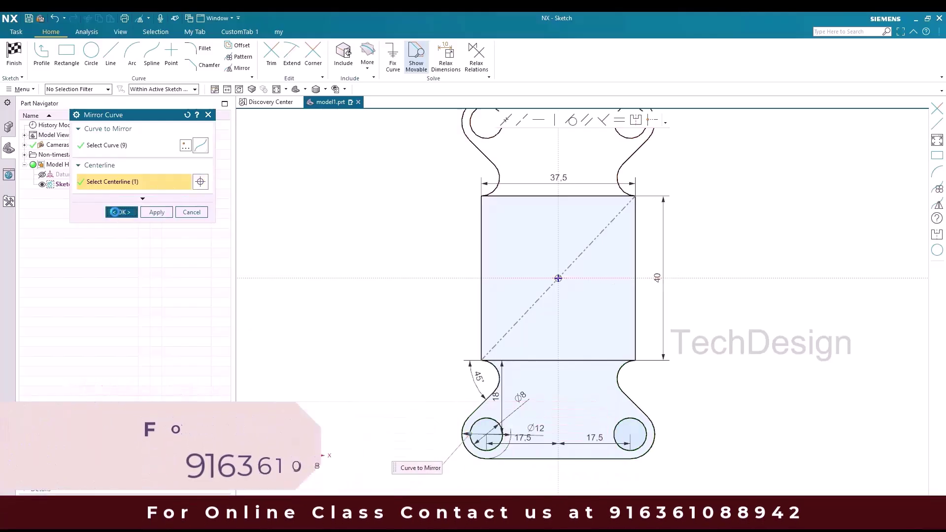
click(121, 212)
scroll(575, 289, down, 2)
scroll(577, 290, up, 2)
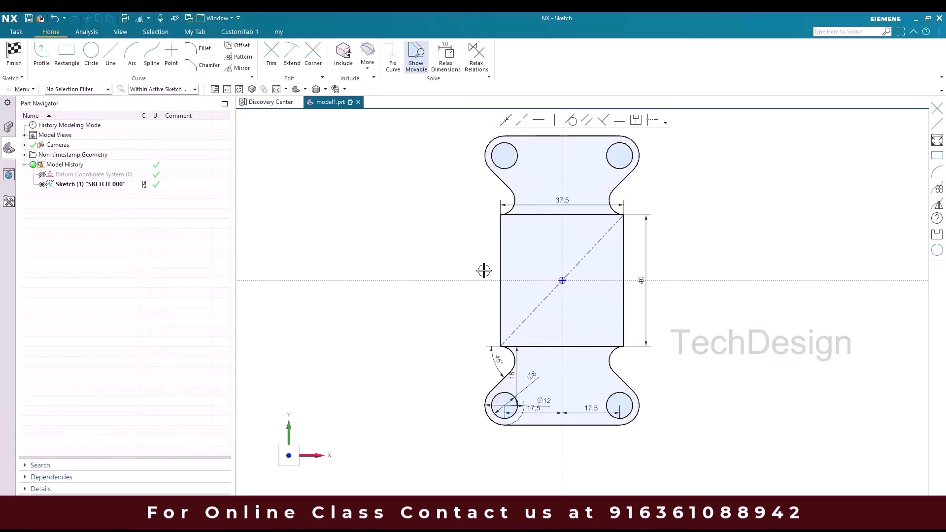
scroll(423, 253, up, 2)
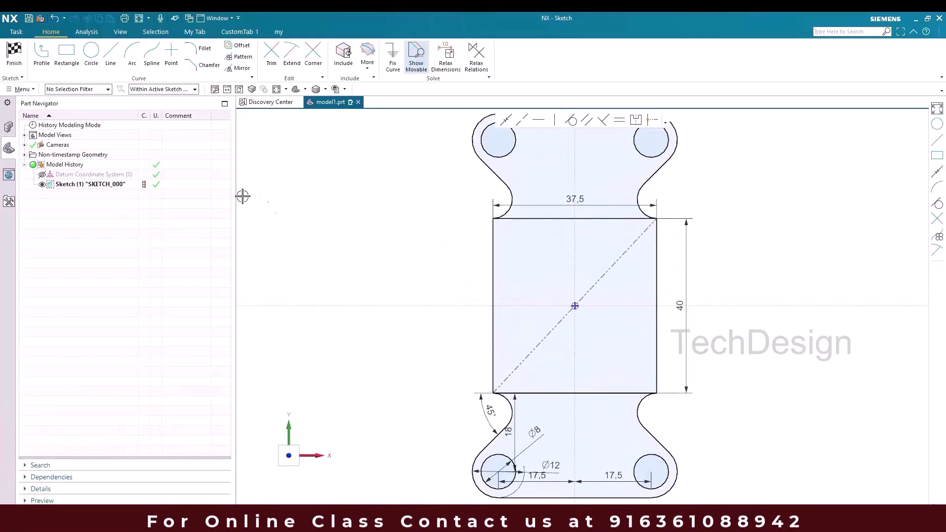
click(15, 54)
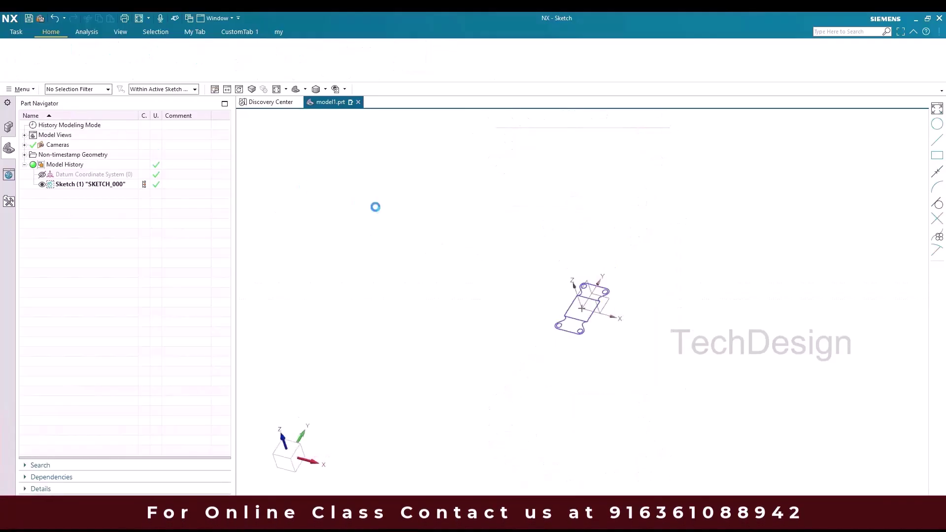
Fit the finished sketch to the view and start an Extrude of the outline.
key(ctrl+f)
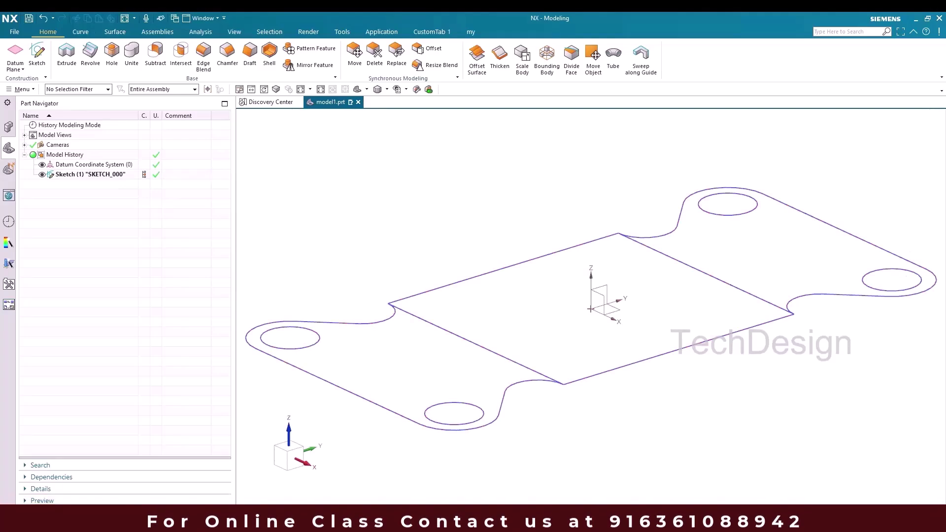
click(67, 54)
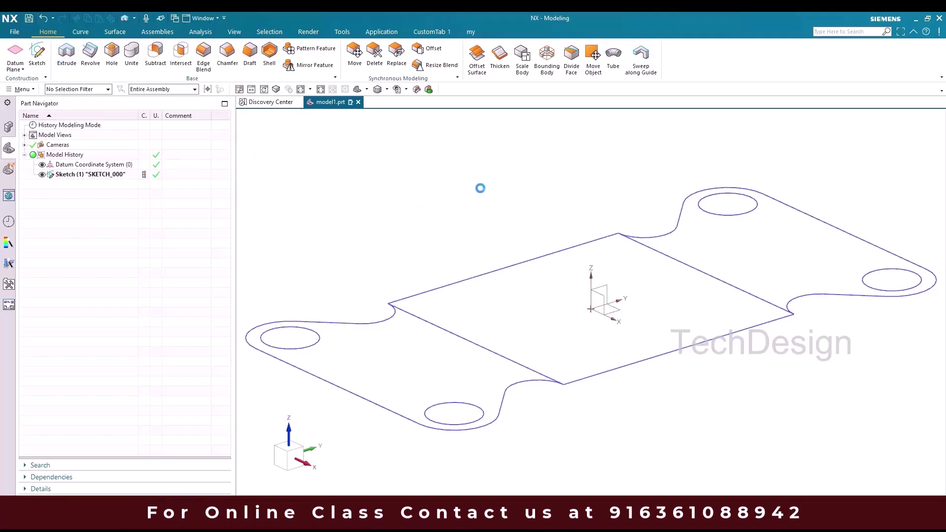
scroll(598, 210, down, 2)
scroll(532, 217, up, 1)
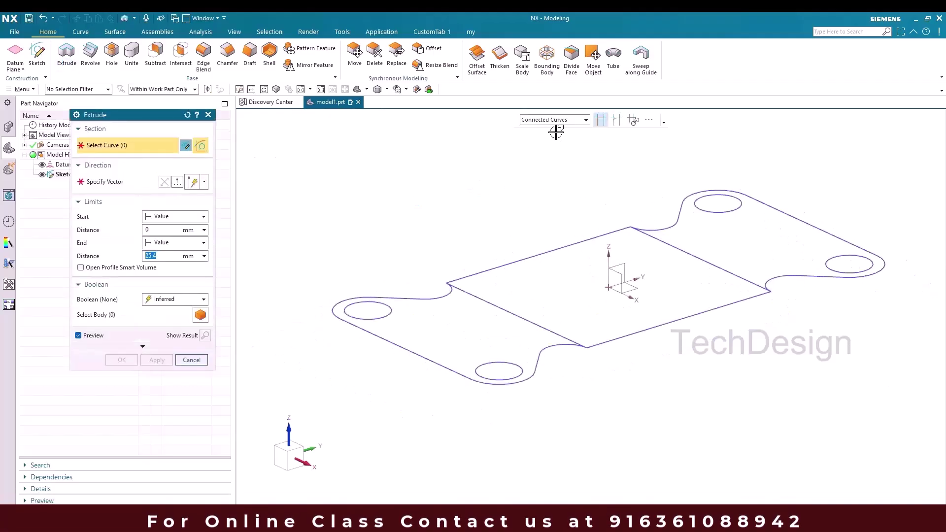
Select all outline curves and extrude them 10 mm into a solid plate.
middle_drag(536, 147, 537, 165)
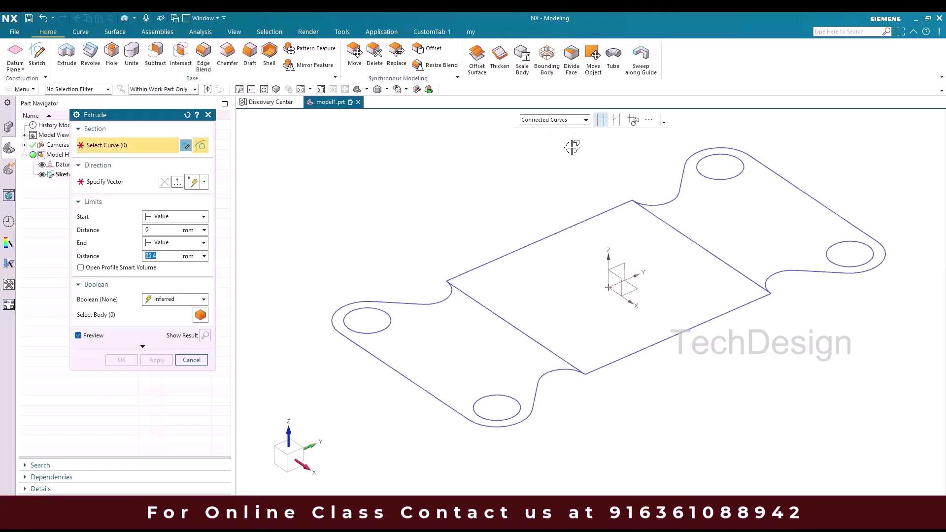
click(444, 294)
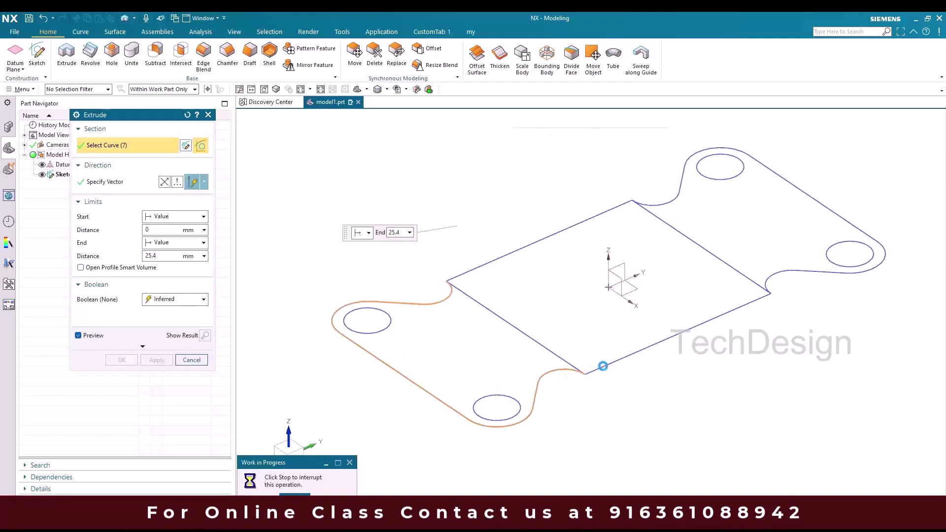
click(600, 369)
text(37.5)
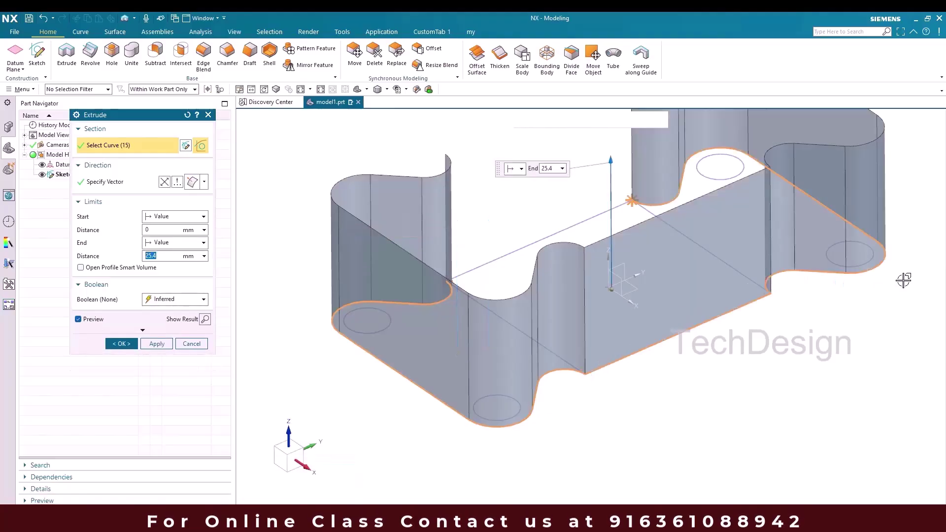
click(596, 214)
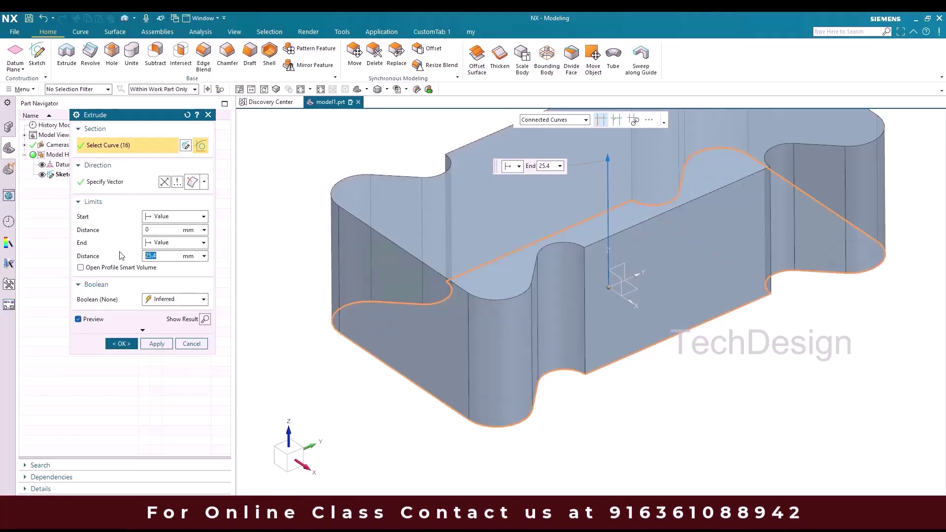
key(Return)
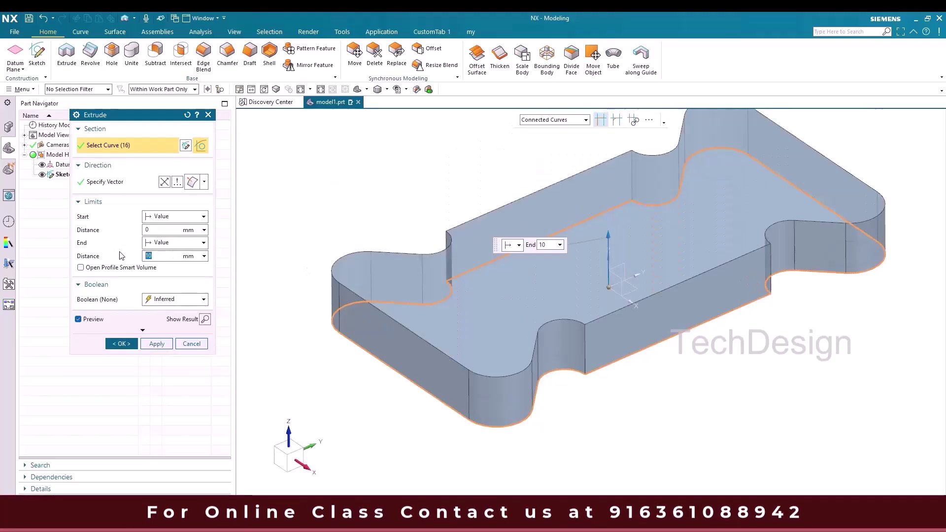
click(121, 344)
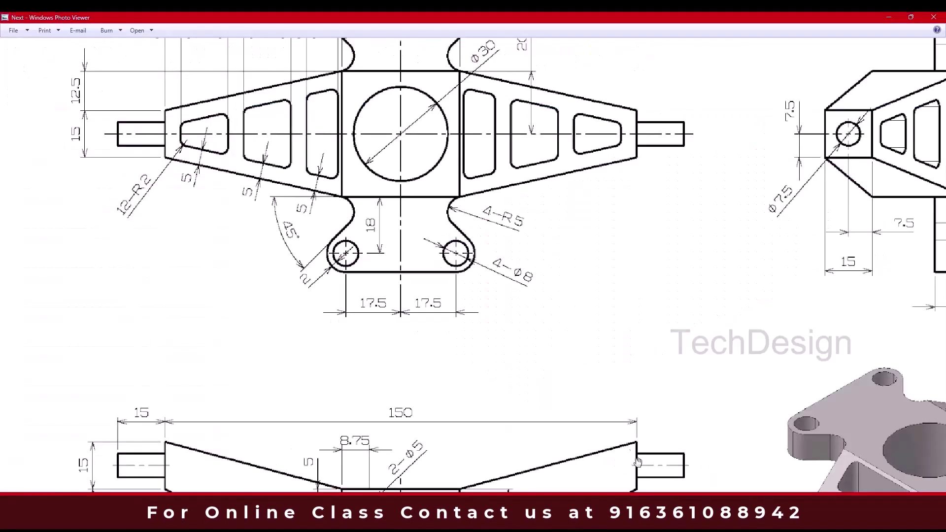
scroll(524, 293, down, 2)
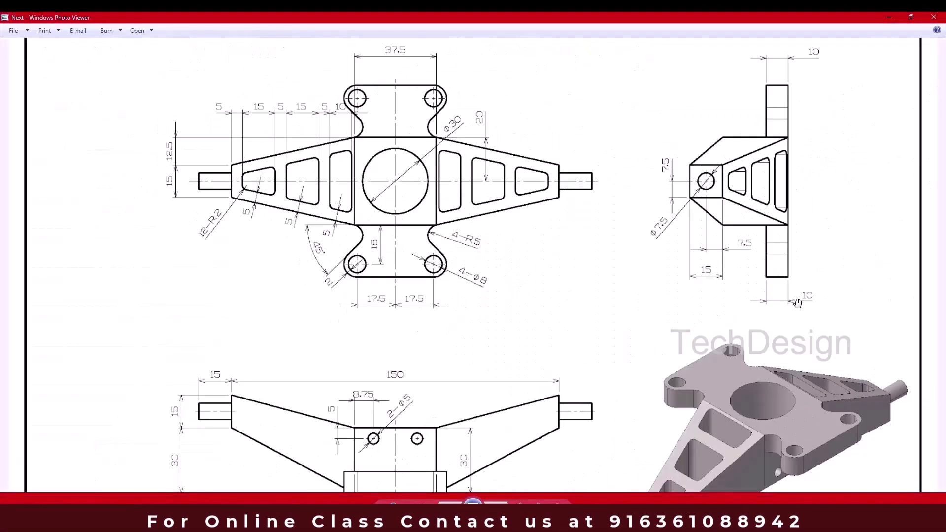